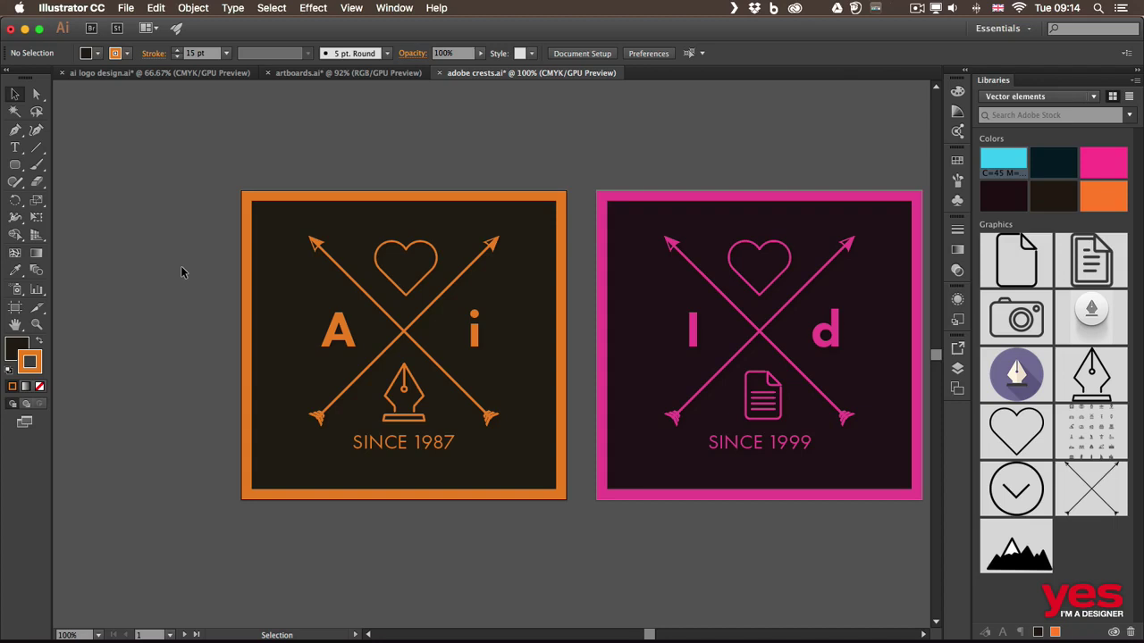
Step: Examine the orange crest's pen icon and SINCE lettering at up to about 1983% magnification, and display the available zoom levels
key("z")
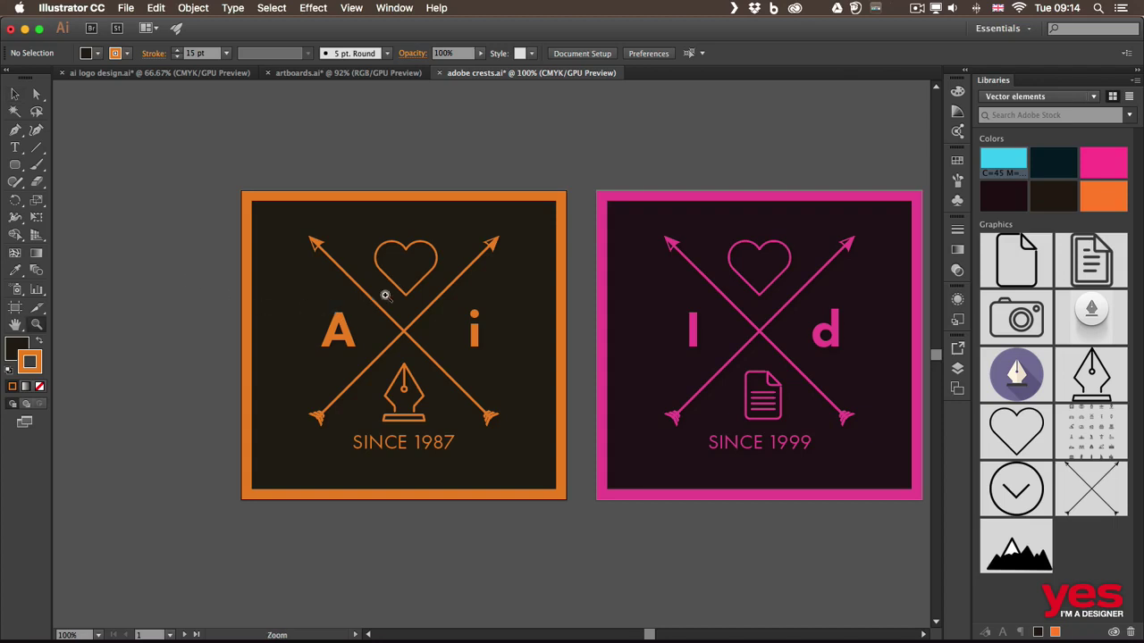
left_click(397, 351)
left_click_drag(410, 333, 753, 313)
left_click_drag(760, 513, 390, 253)
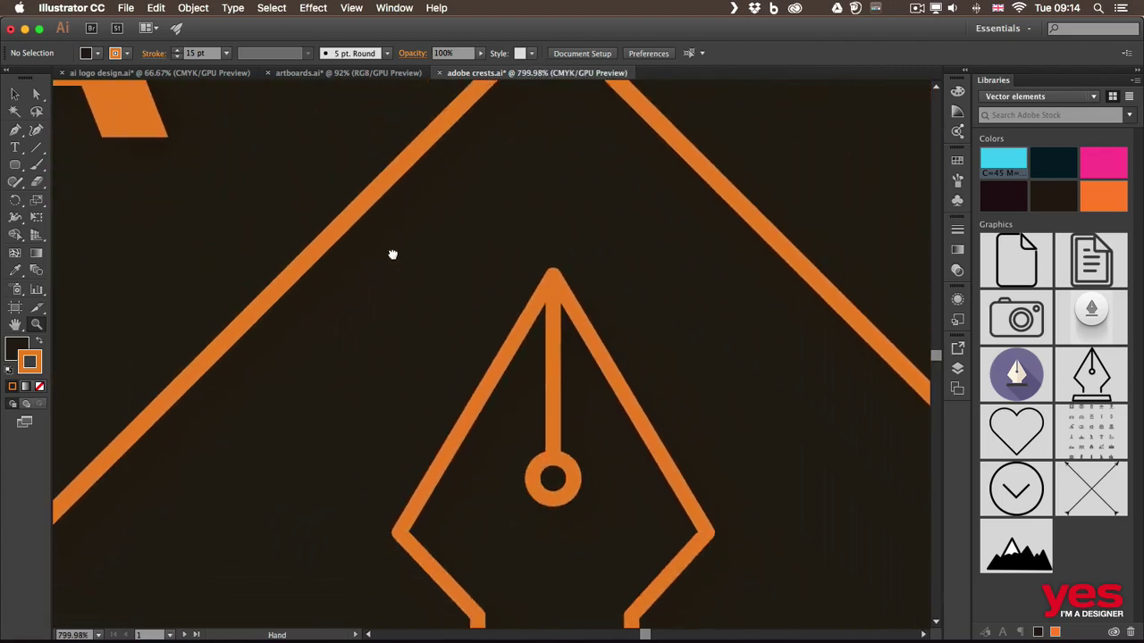
left_click_drag(449, 416, 332, 183)
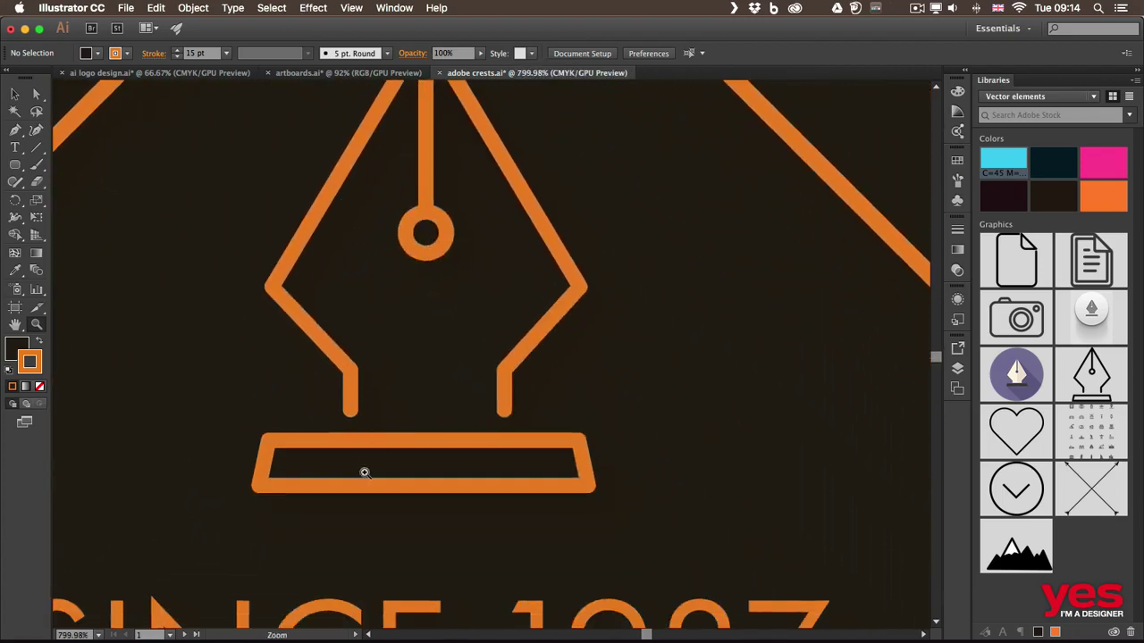
left_click_drag(336, 518, 416, 321)
left_click_drag(379, 357, 461, 352)
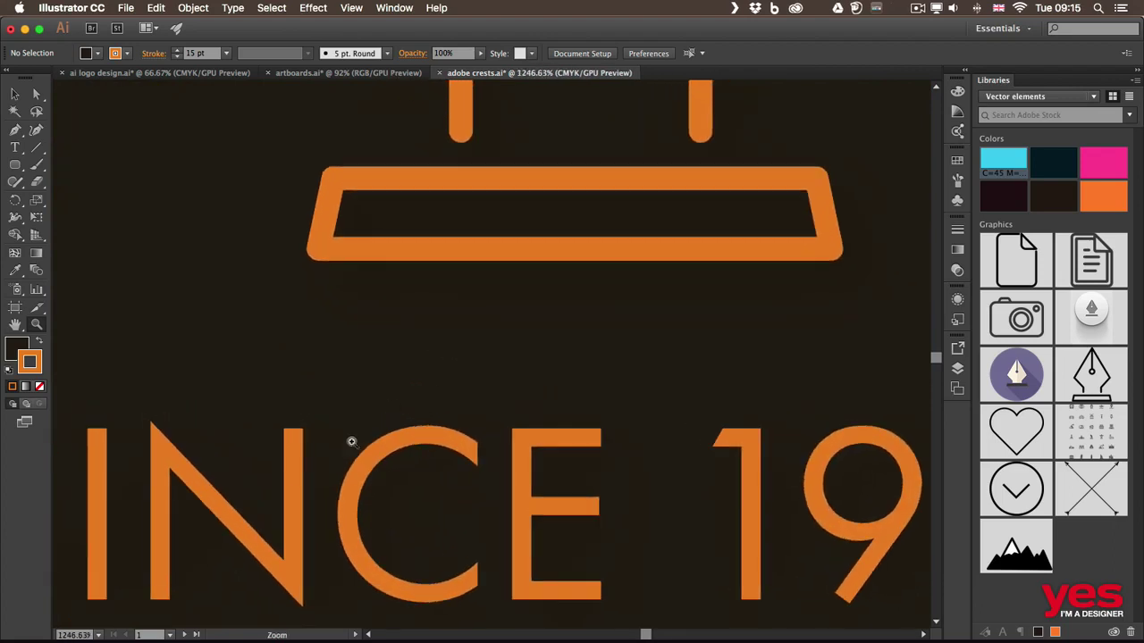
left_click_drag(299, 467, 473, 358)
left_click_drag(250, 379, 345, 365)
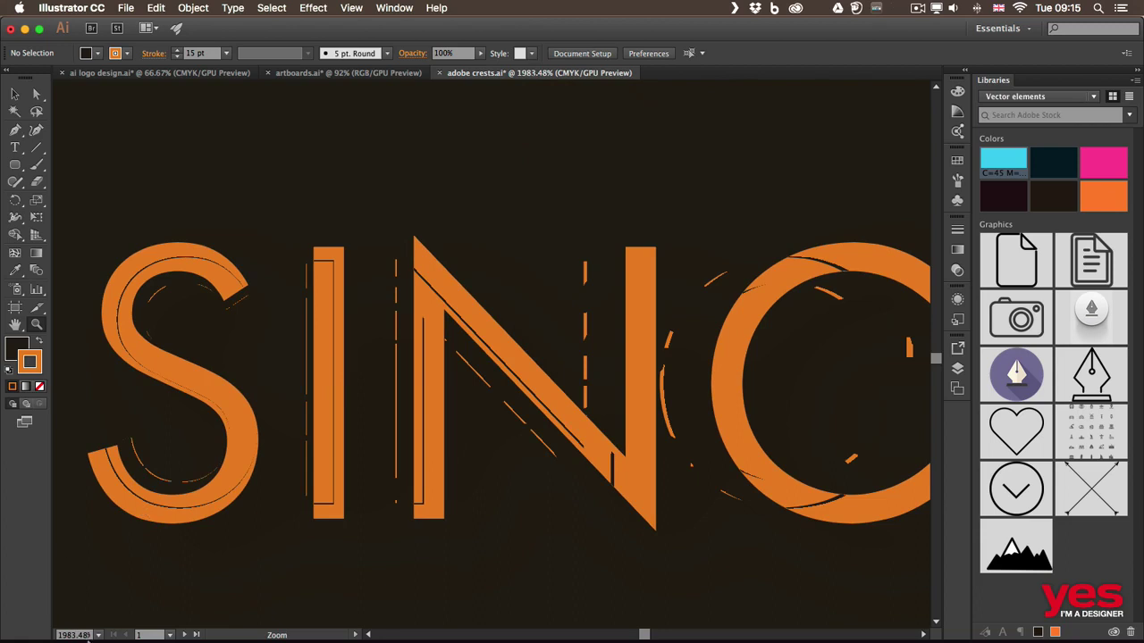
left_click(100, 636)
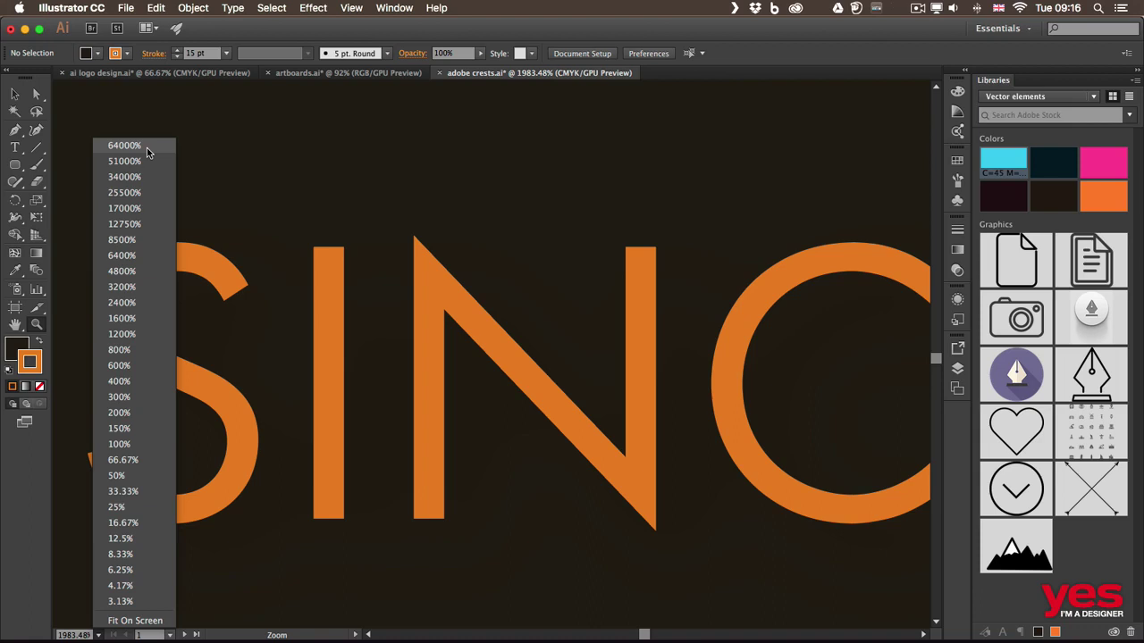
Step: Switch to Photoshop and examine the letter A and arrow lines of adobe crests-01.jpg at 600% magnification
key("super+Tab")
key("super+Tab")
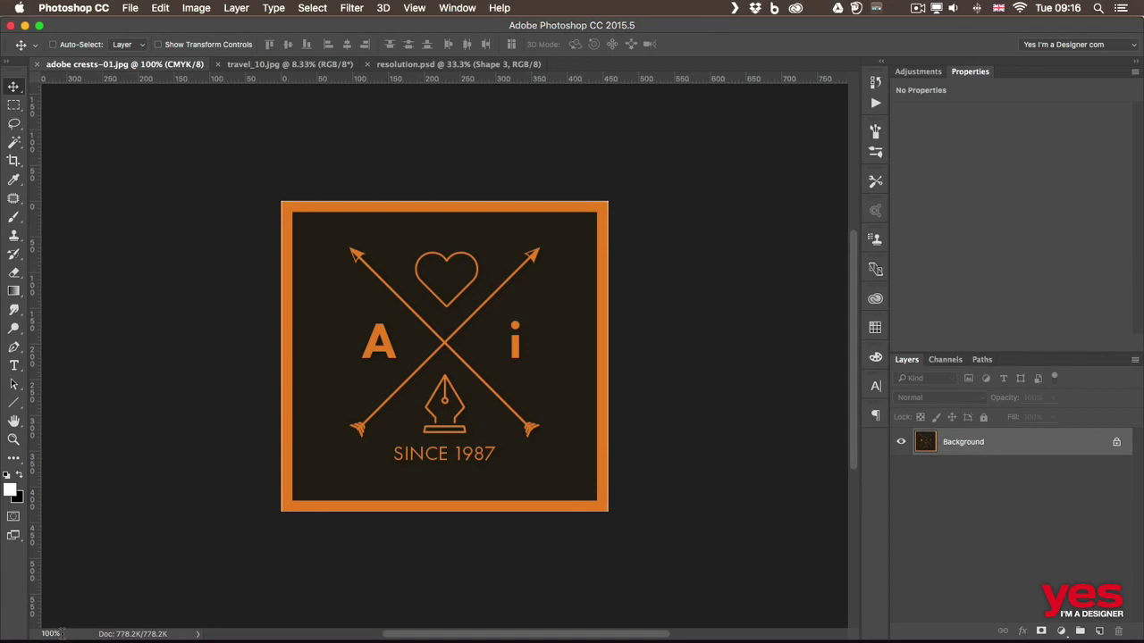
key("super+equal")
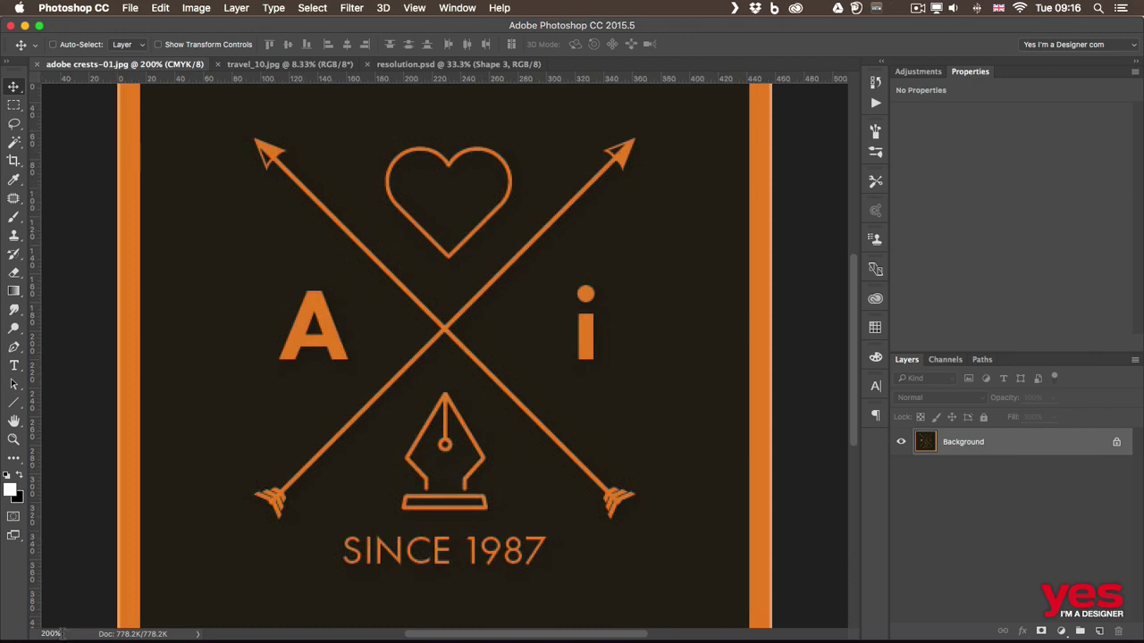
key("super+equal")
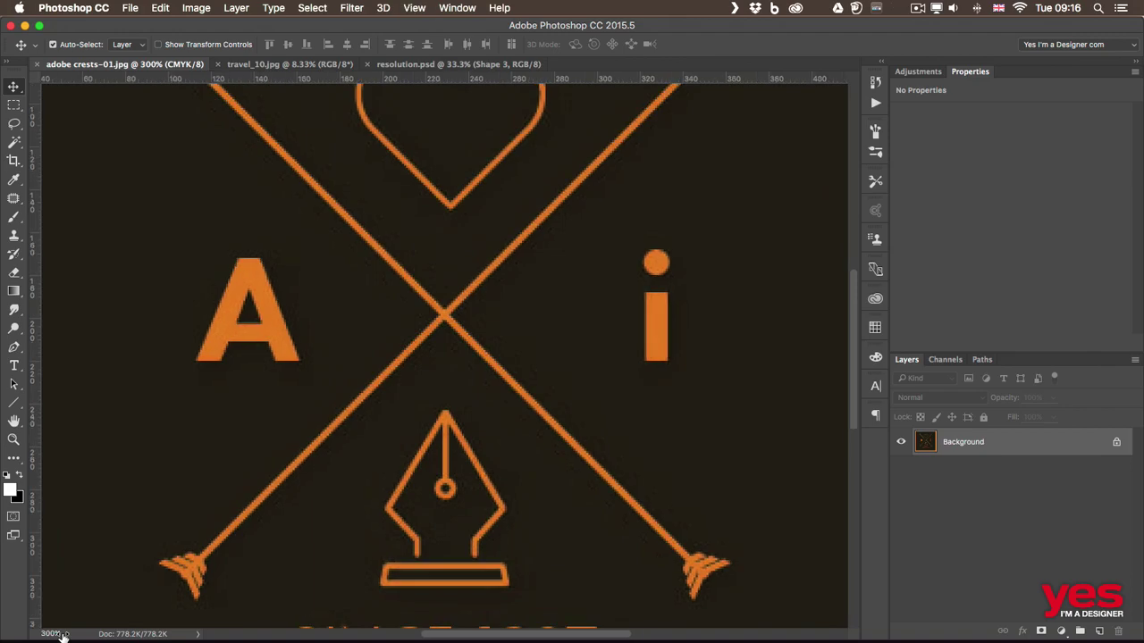
key("super+equal")
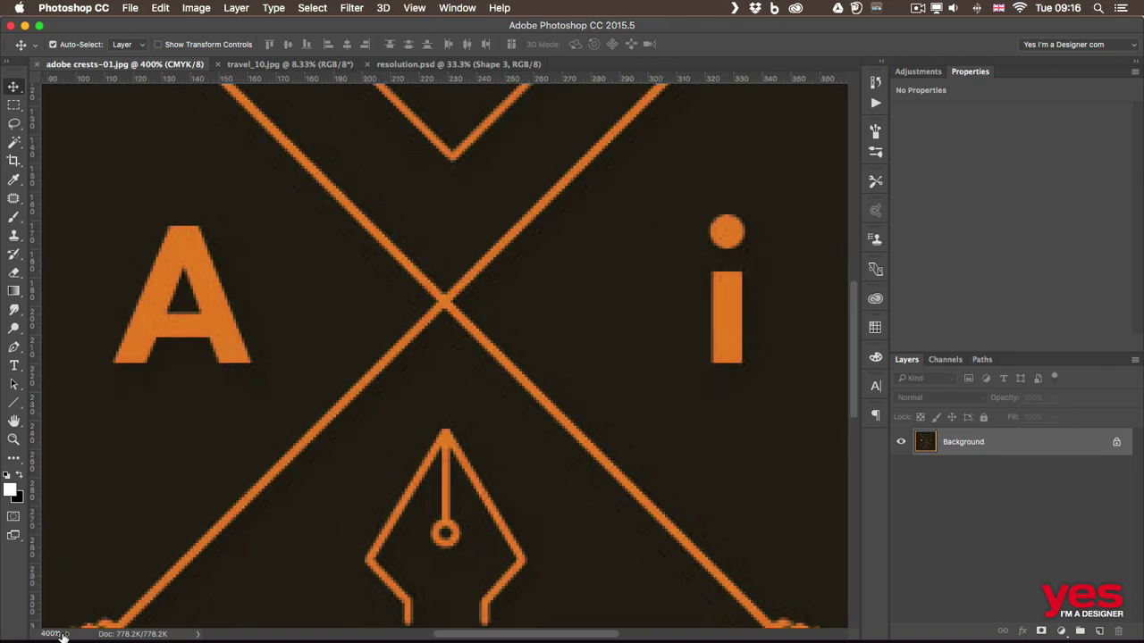
key("super+equal")
key("super+equal")
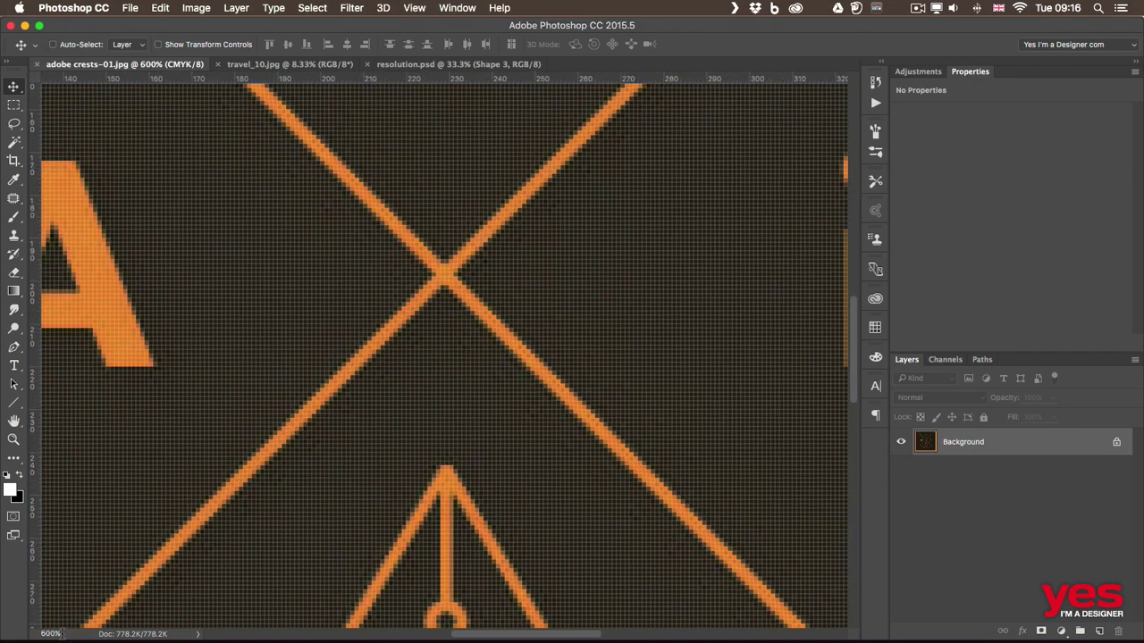
left_click_drag(235, 302, 408, 388)
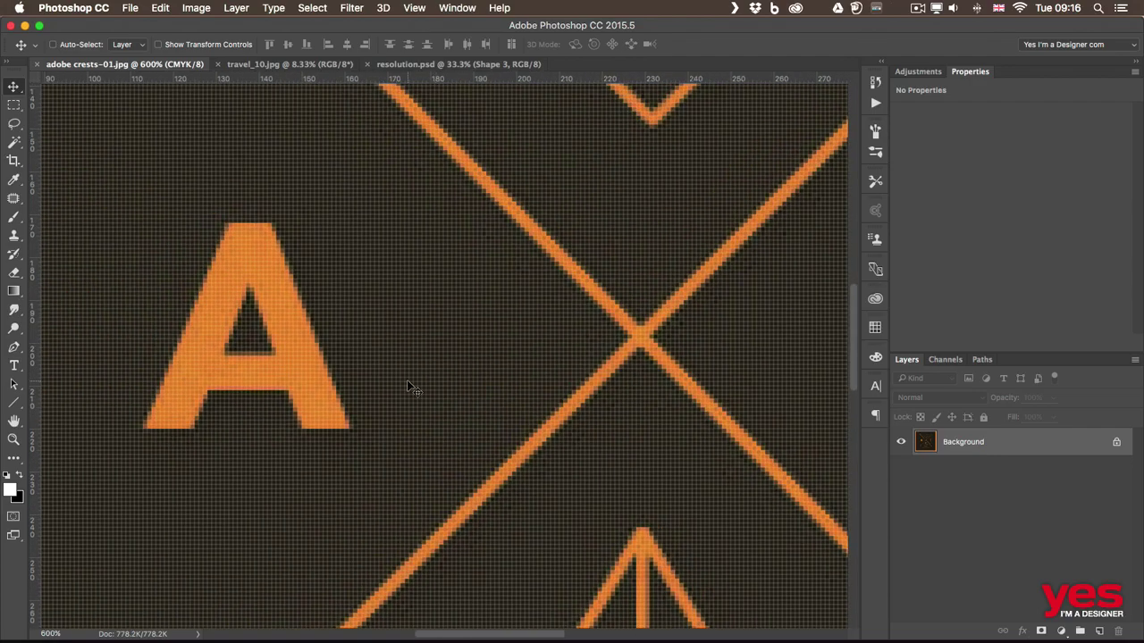
Step: Examine the pixel edges of the letter A and the pen nib at about 975% magnification
key("z")
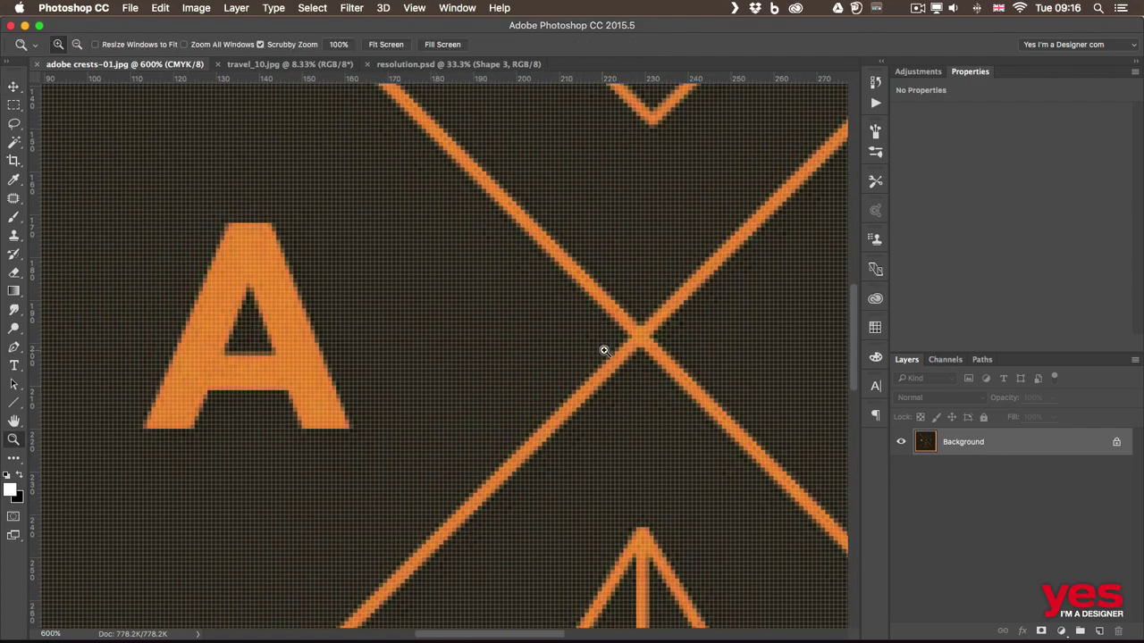
left_click_drag(602, 350, 636, 344)
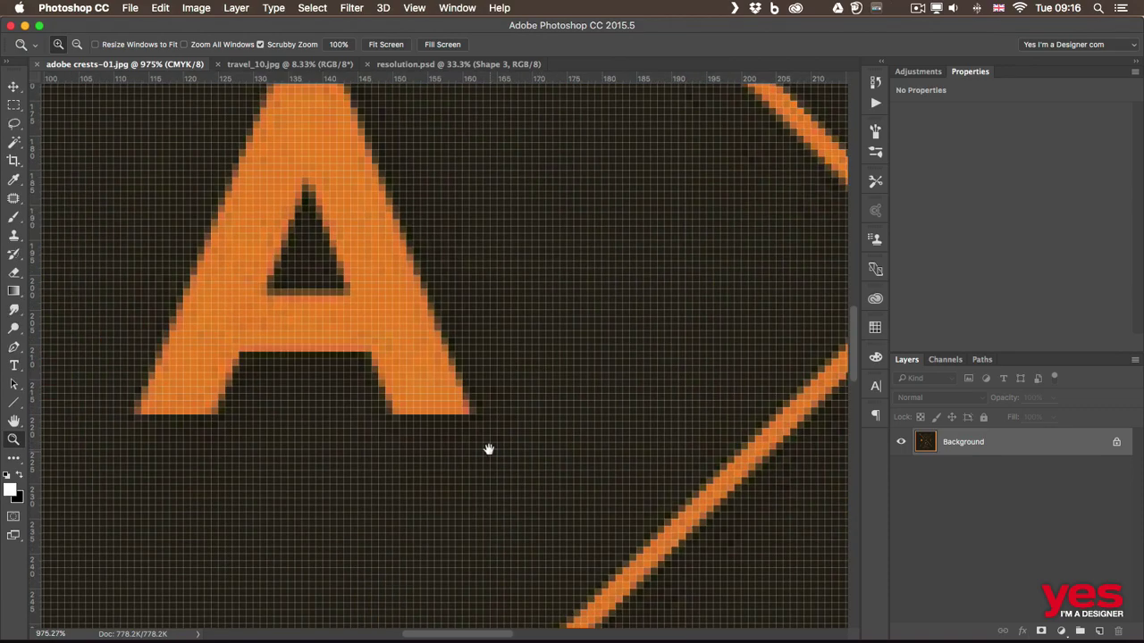
left_click_drag(503, 449, 438, 134)
left_click_drag(552, 449, 350, 462)
left_click_drag(648, 161, 563, 261)
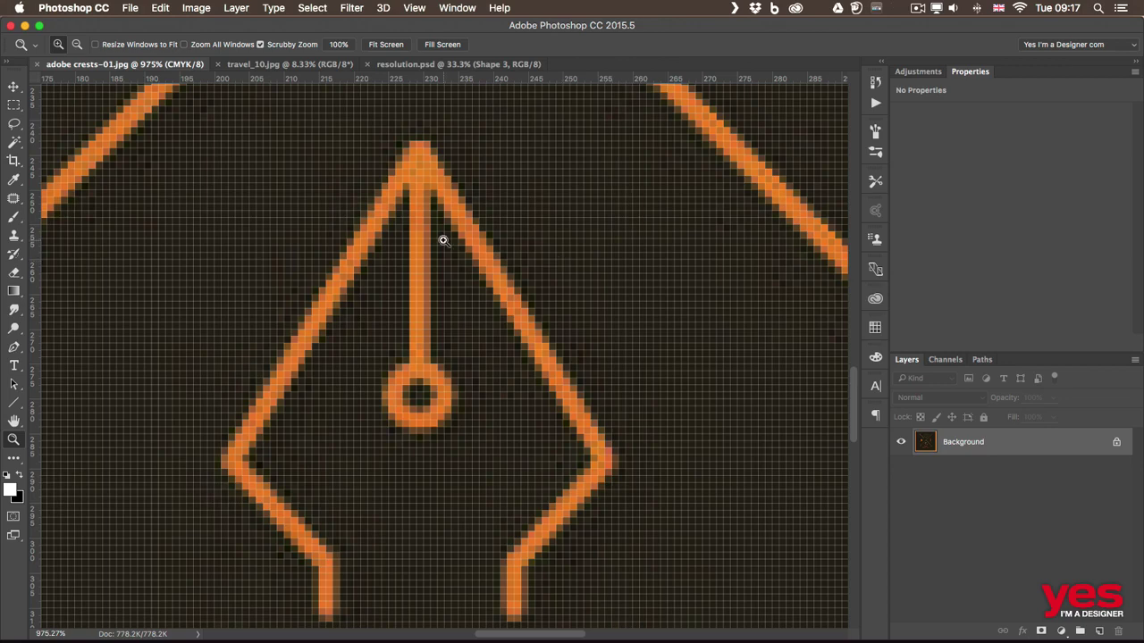
Step: Check the JPEG's pixel dimensions, channels and resolution, and fit the whole image on screen
left_click(161, 635)
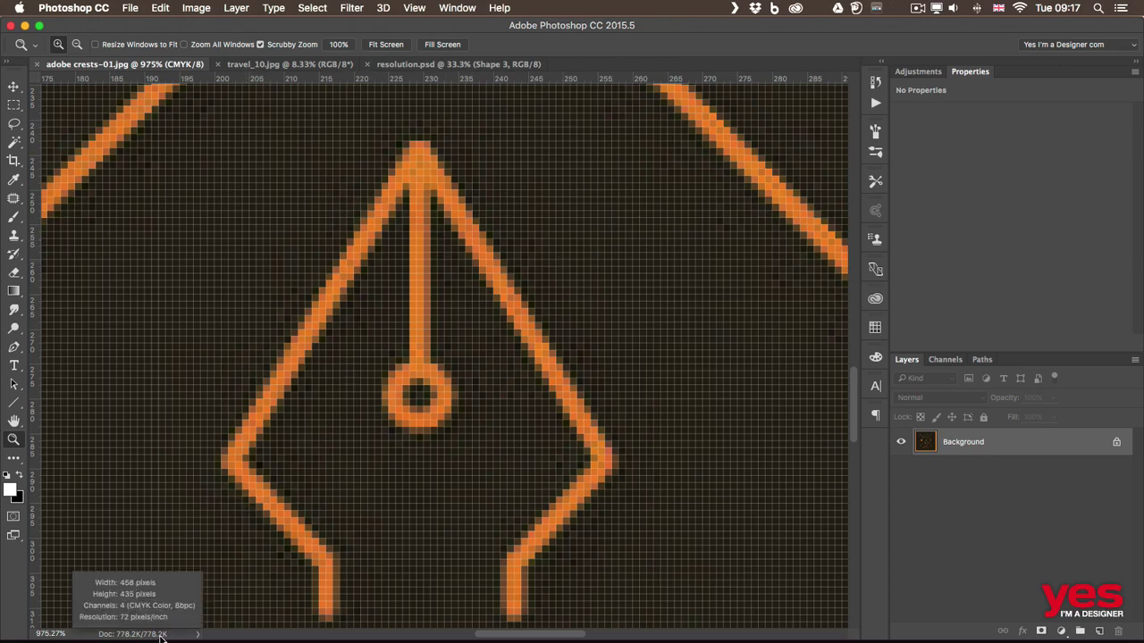
left_click(161, 636)
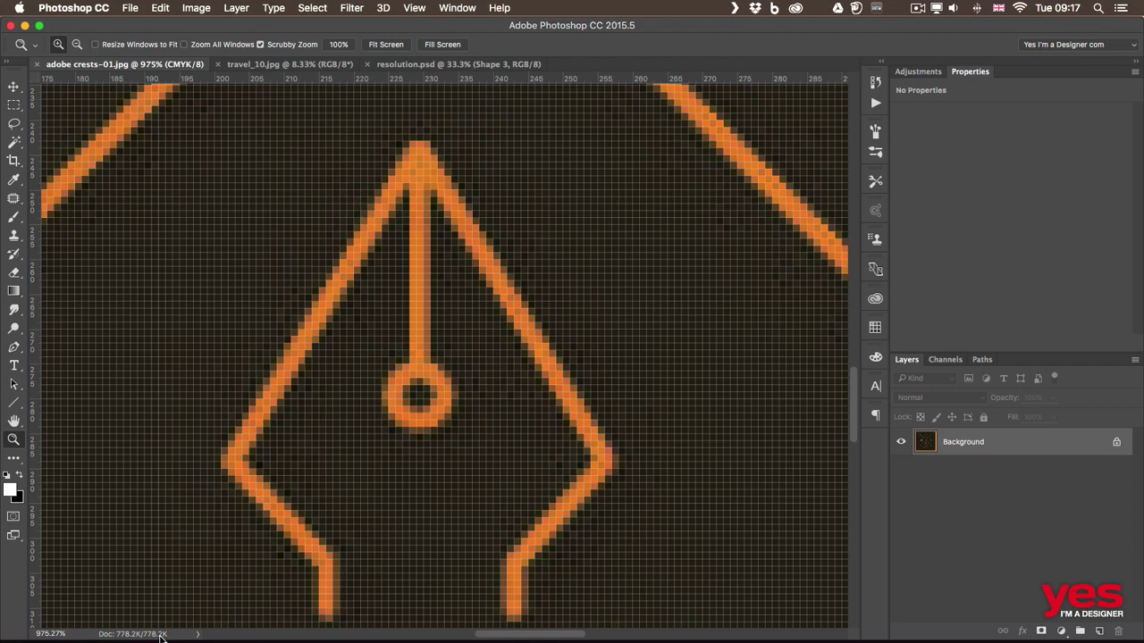
key("super+0")
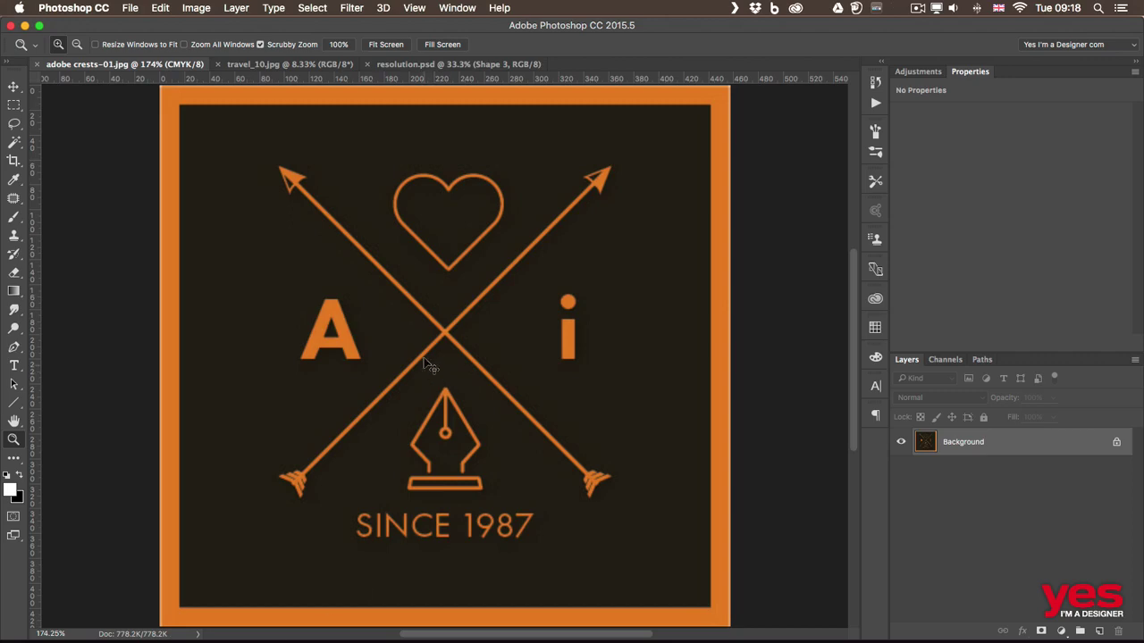
Step: Switch back to Illustrator and fit the orange crest artboard in the window, with the Selection tool active
key("super+Tab")
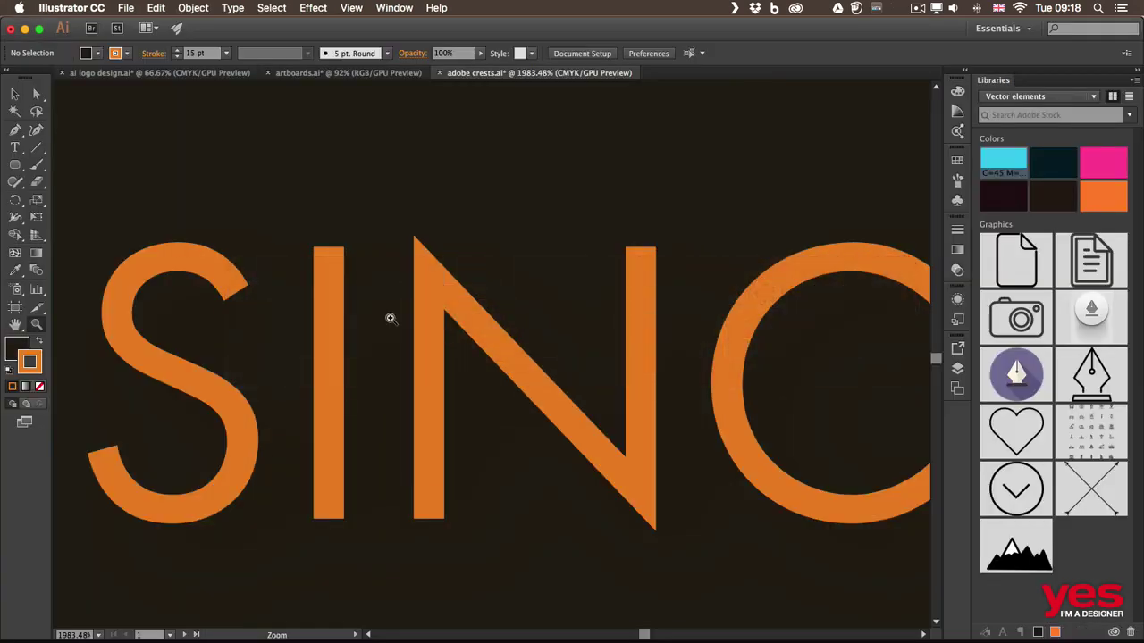
key("super+0")
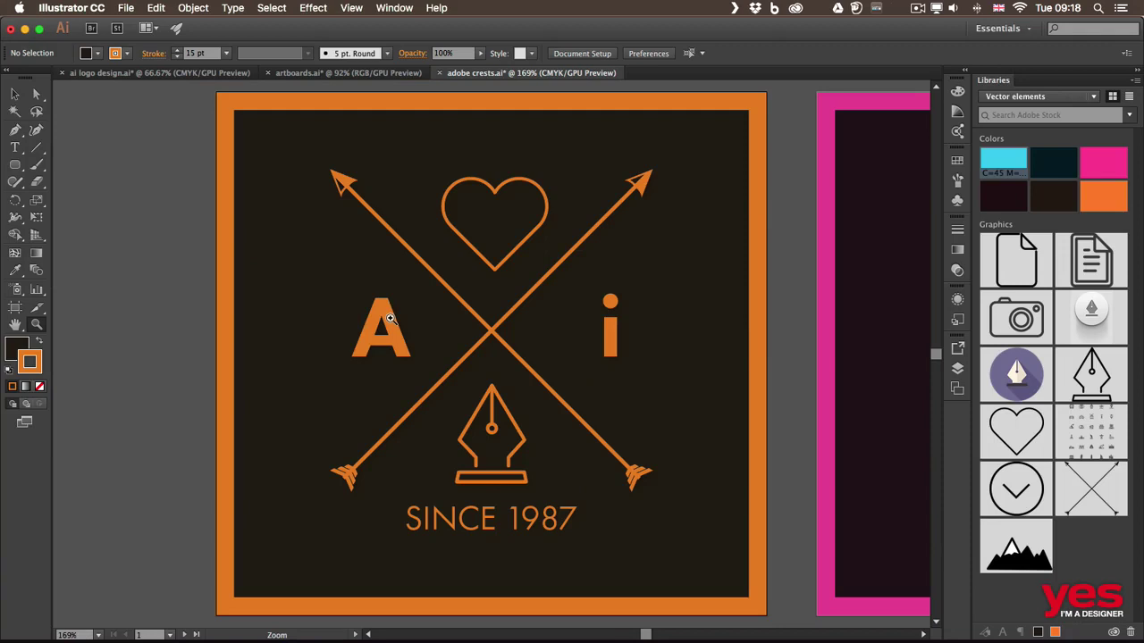
key("v")
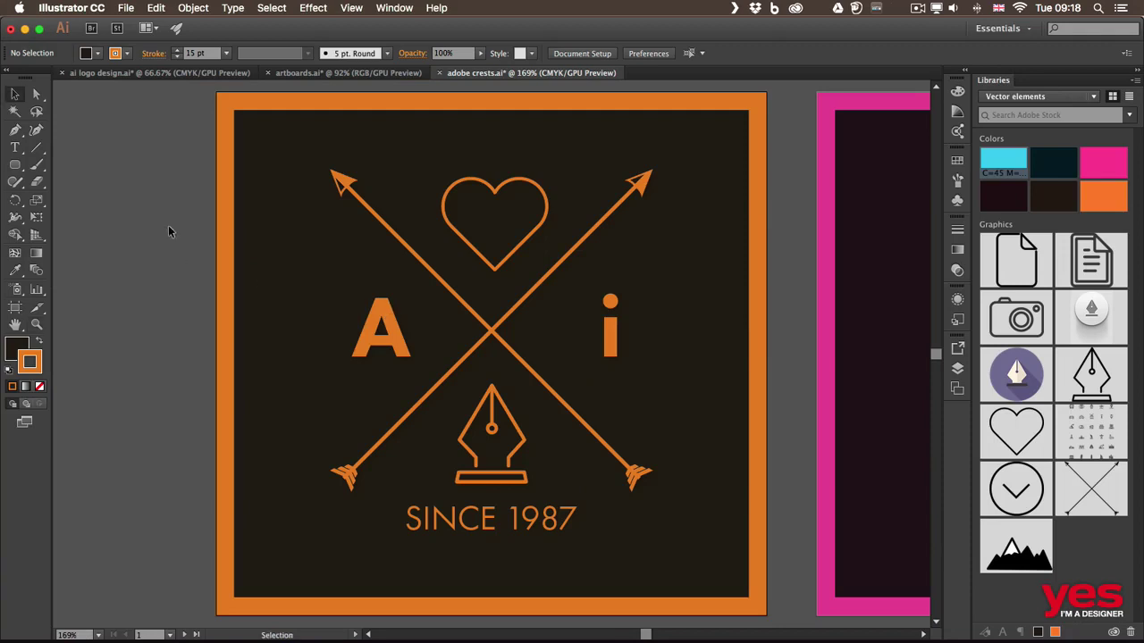
Step: Start a JPEG export of only artboard 1, naming the file "adobe crests high res.jpg"
left_click(126, 8)
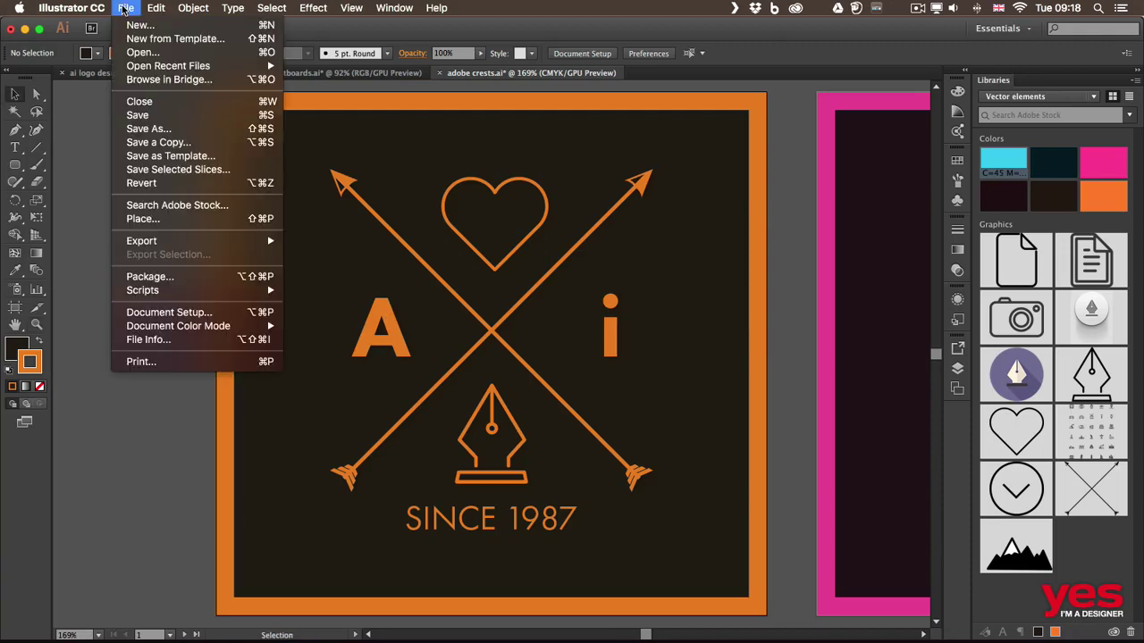
mouse_move(173, 247)
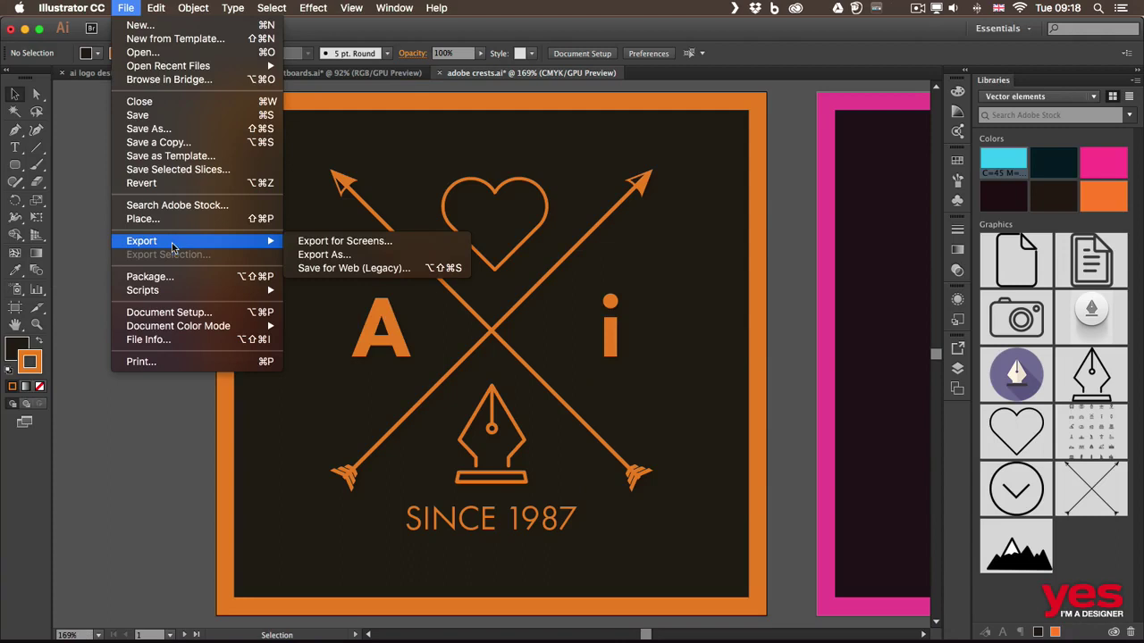
left_click(373, 259)
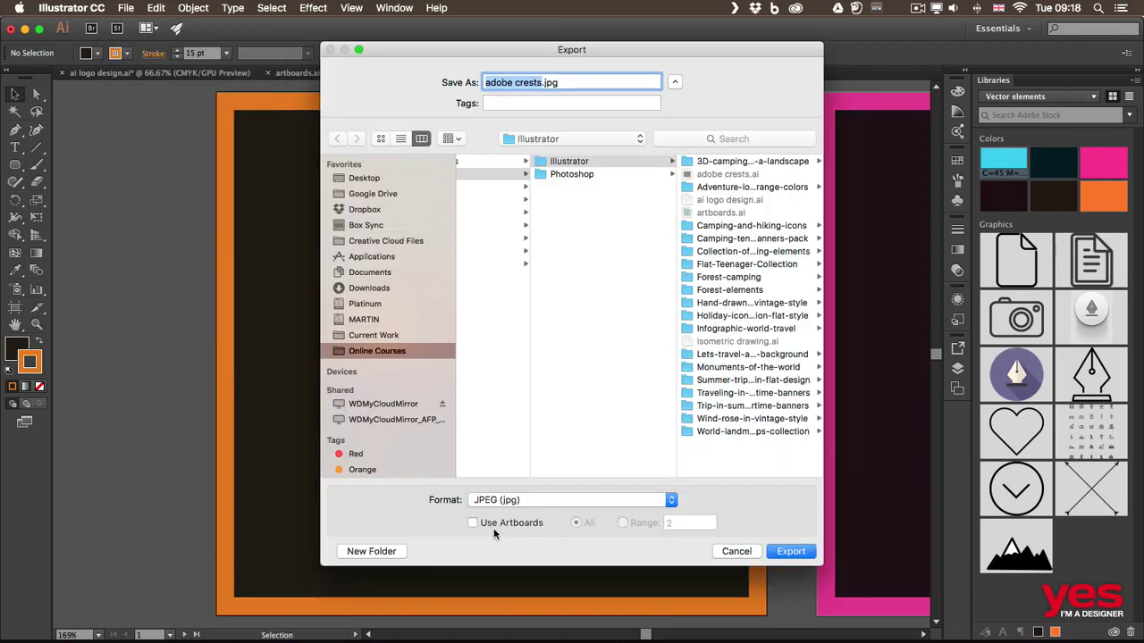
left_click(494, 526)
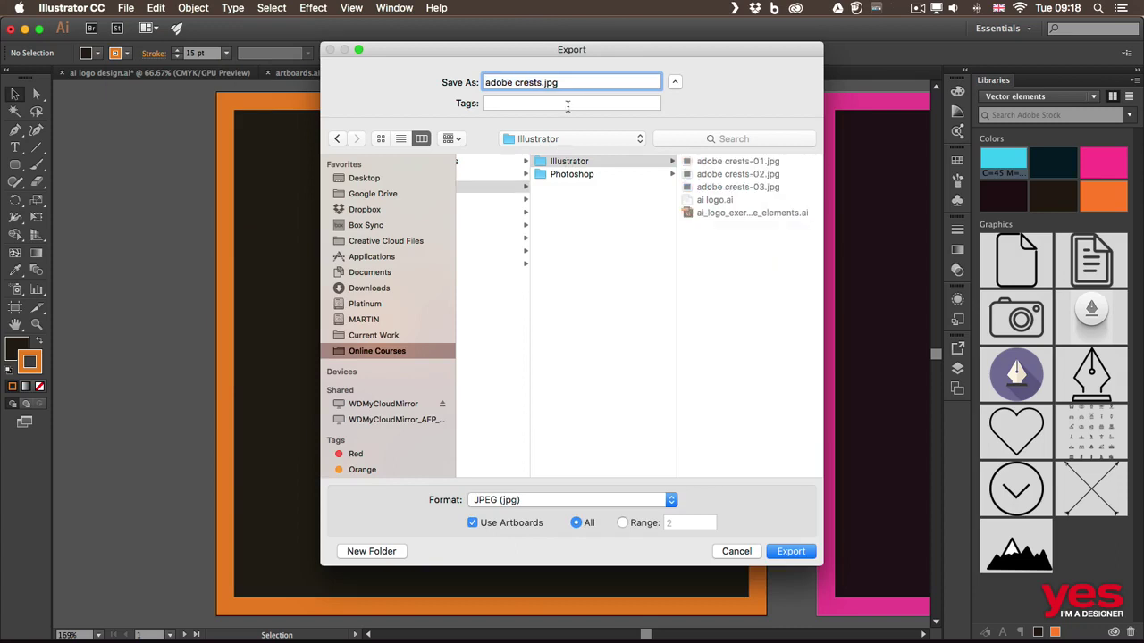
type("high res")
left_click(623, 523)
left_click(687, 523)
type("1")
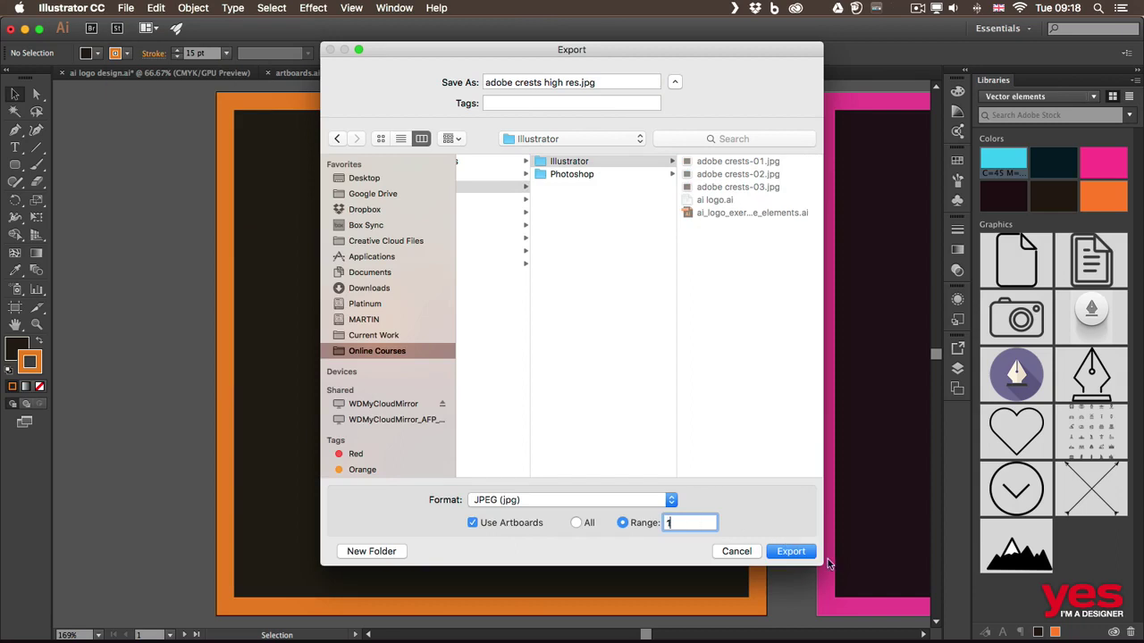
left_click(807, 551)
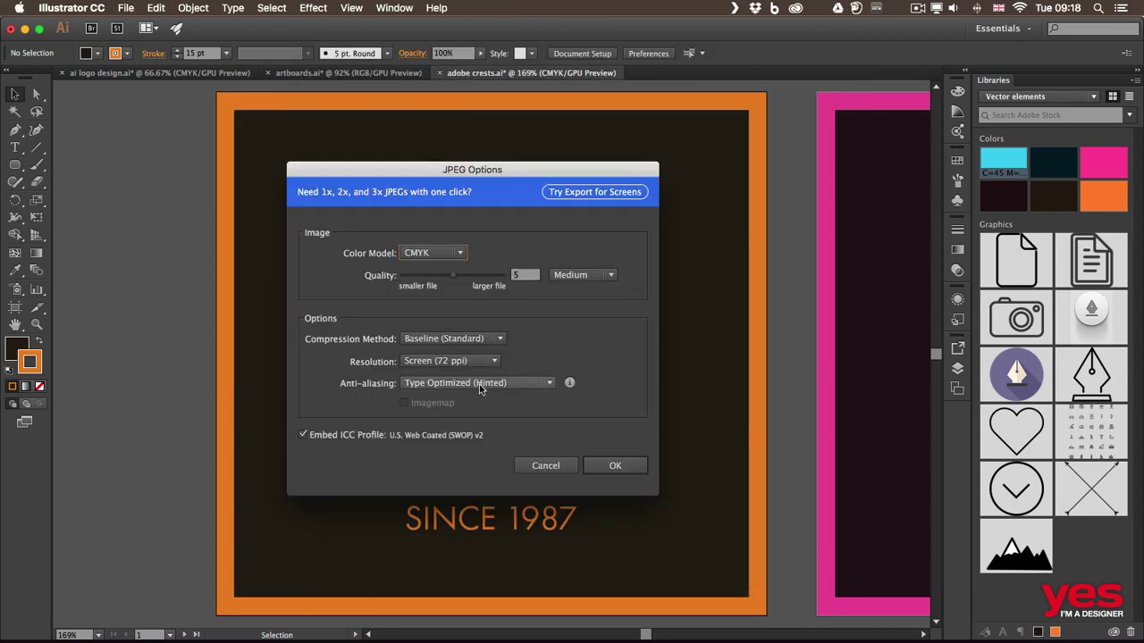
Step: Try the High (300 ppi) preset and a custom 2000 ppi as the JPEG export resolution
left_click(456, 362)
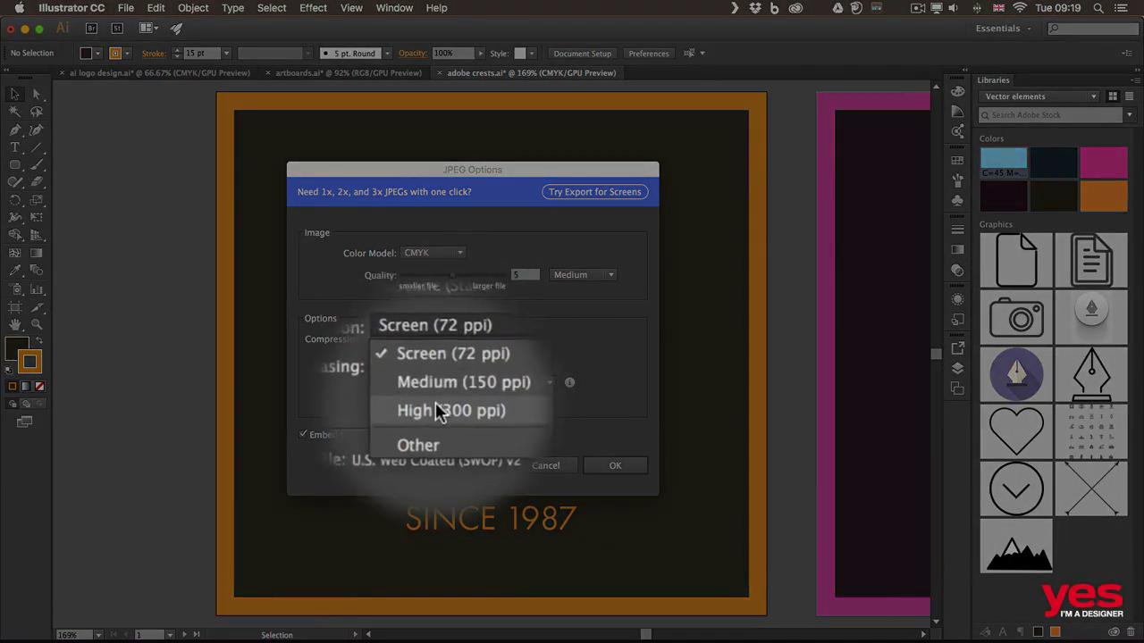
left_click(463, 409)
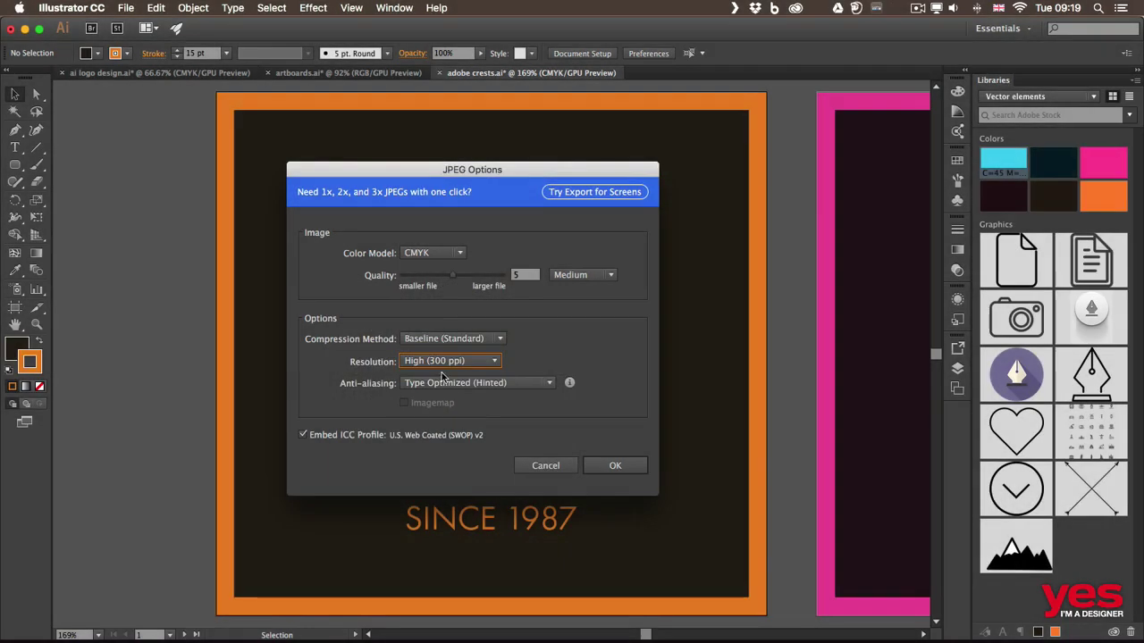
left_click(444, 361)
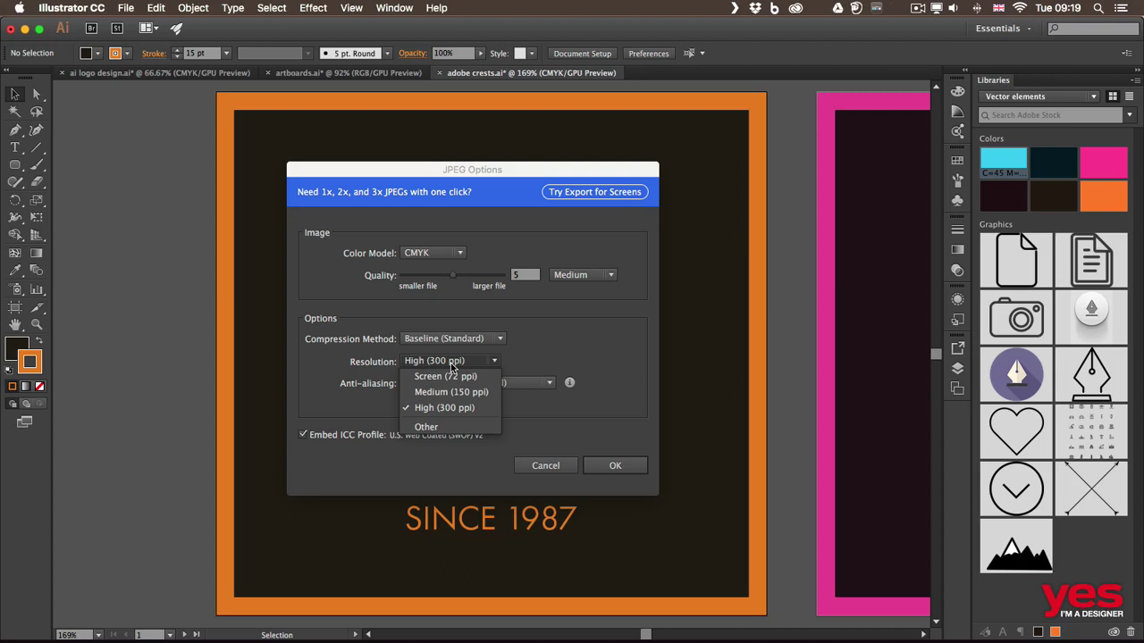
left_click(446, 429)
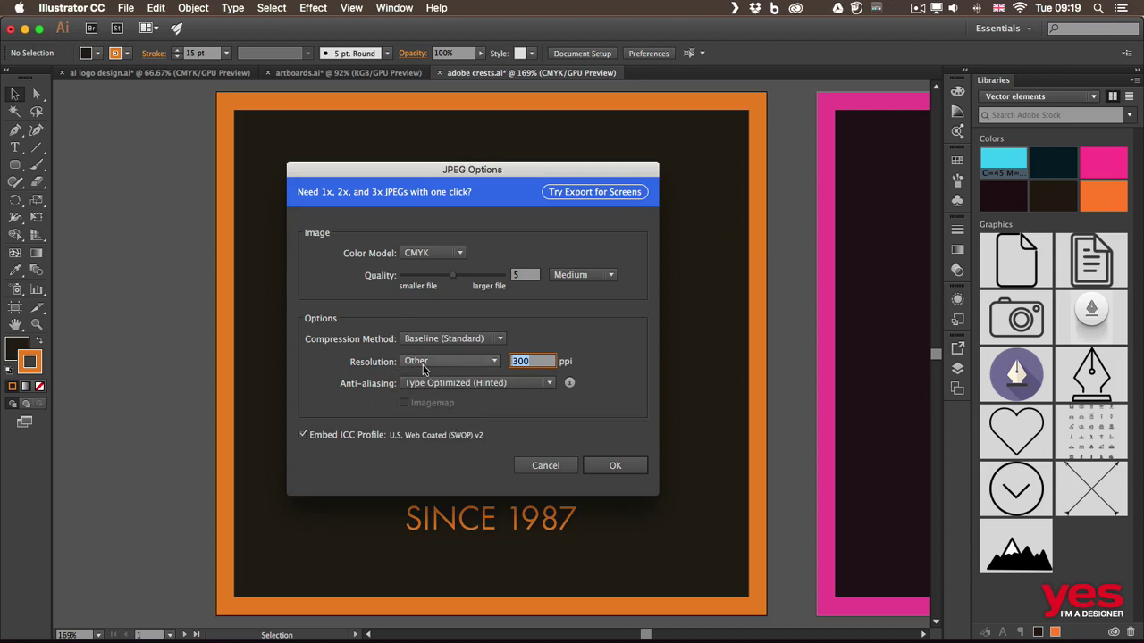
type("2000")
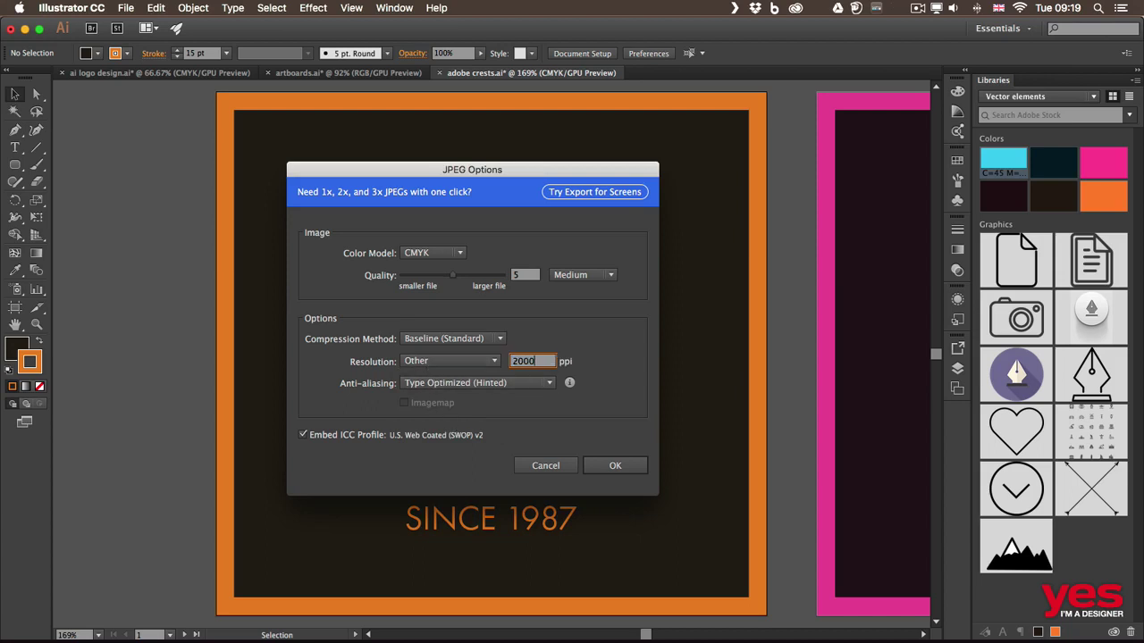
key("Tab")
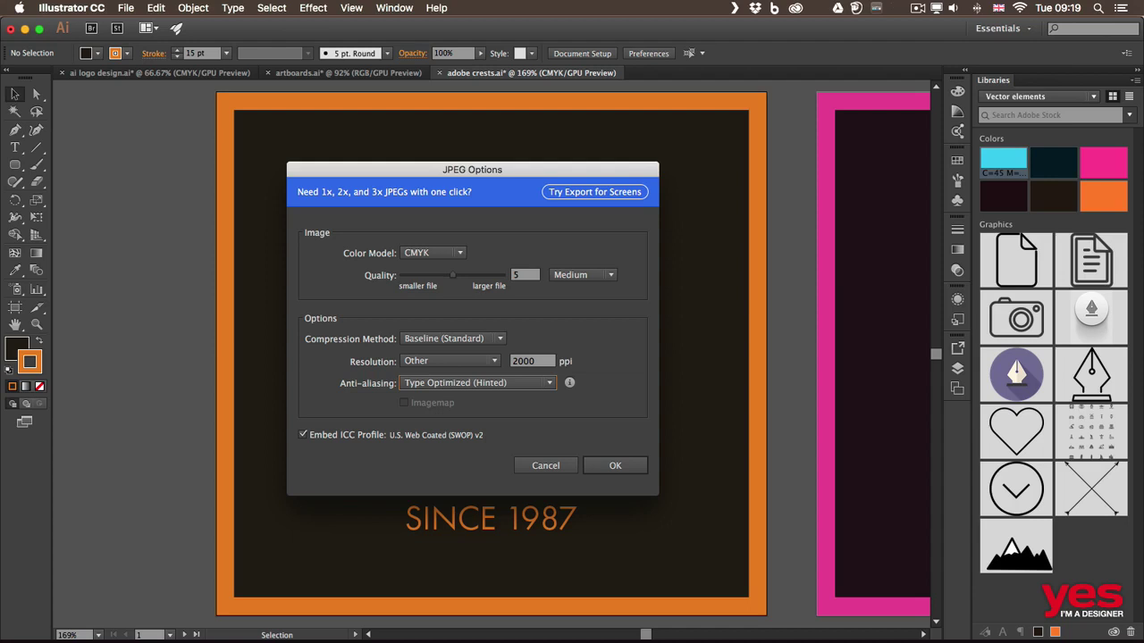
Step: Set the JPEG resolution to High (300 ppi) and complete the export
left_click(458, 361)
left_click(453, 404)
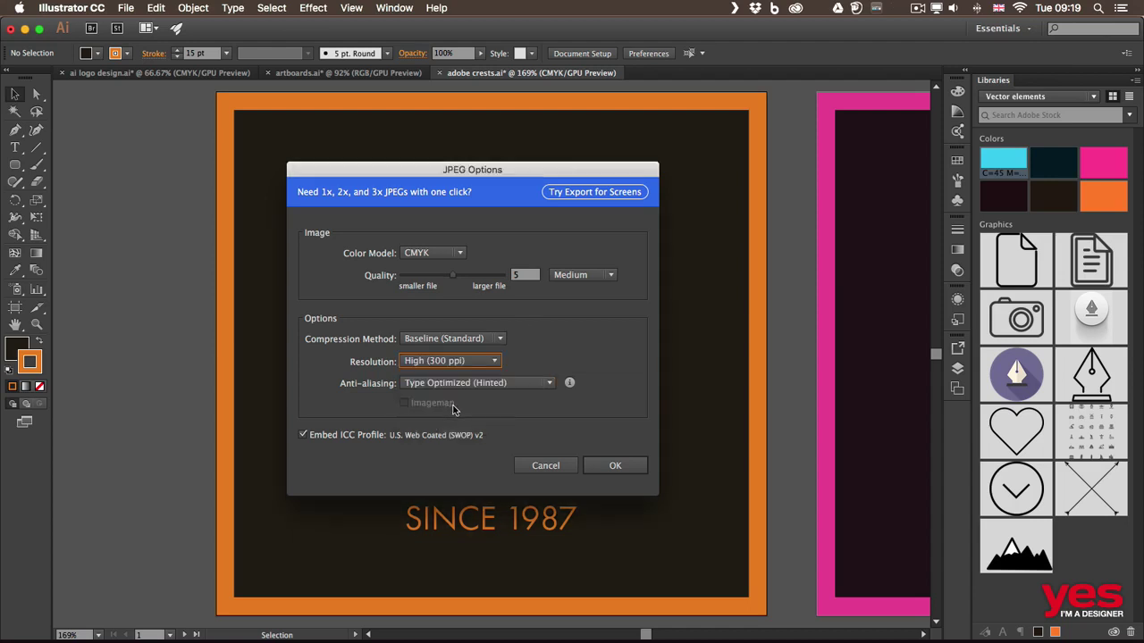
left_click(604, 461)
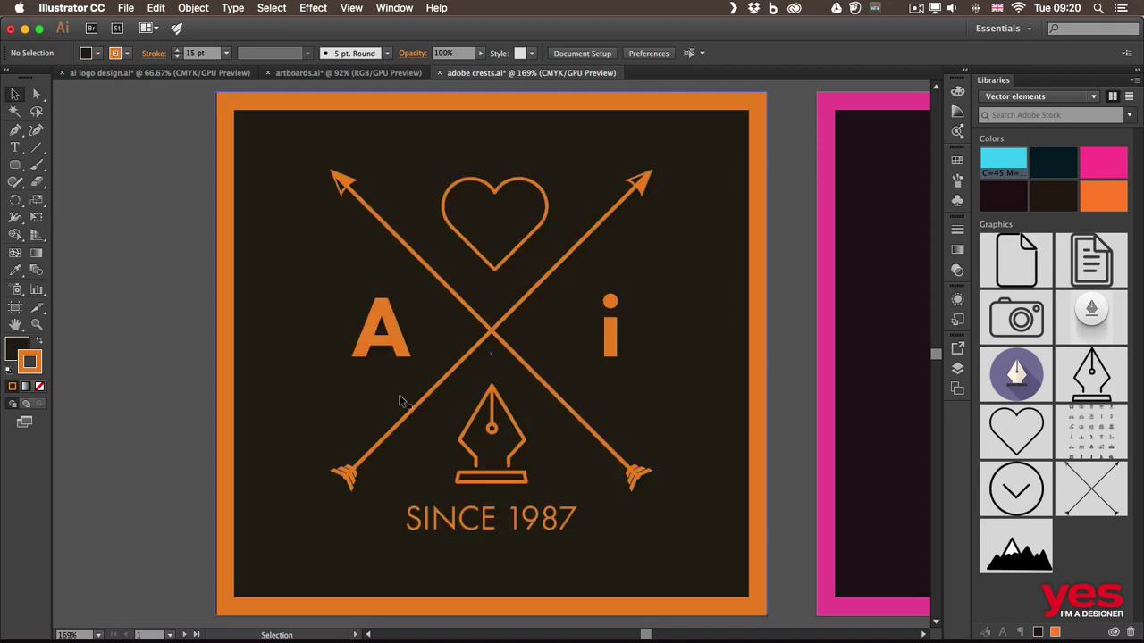
Step: Switch to Finder and compare the file details of "adobe crests high res_Illustrator.jpg" with those of "adobe crests-01.jpg"
key("super+Tab")
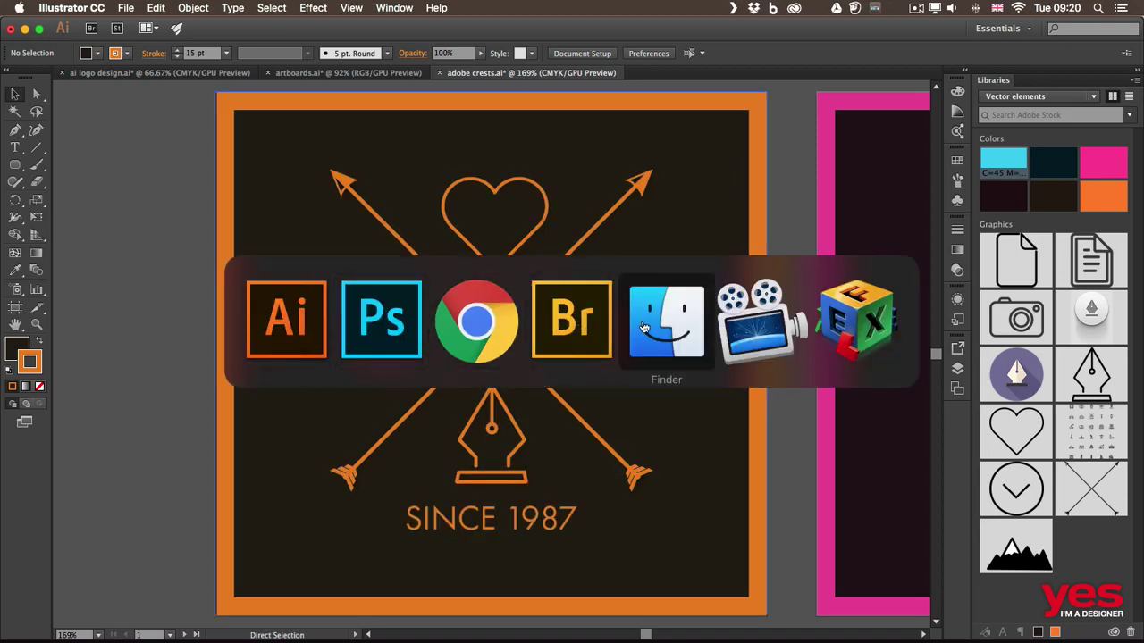
left_click(430, 208)
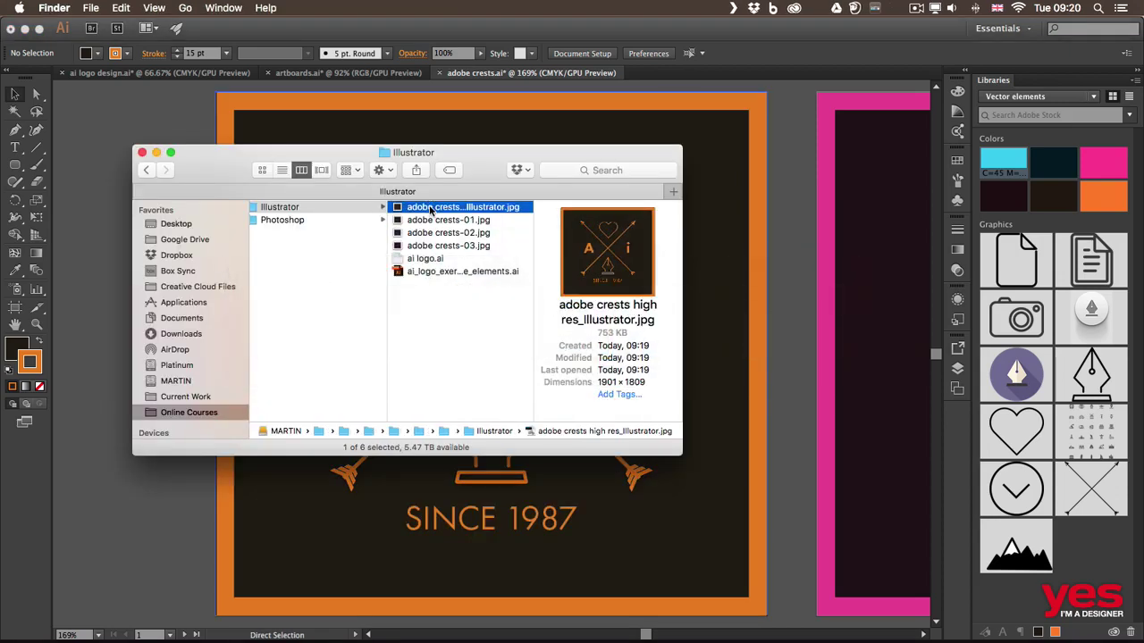
left_click(430, 208)
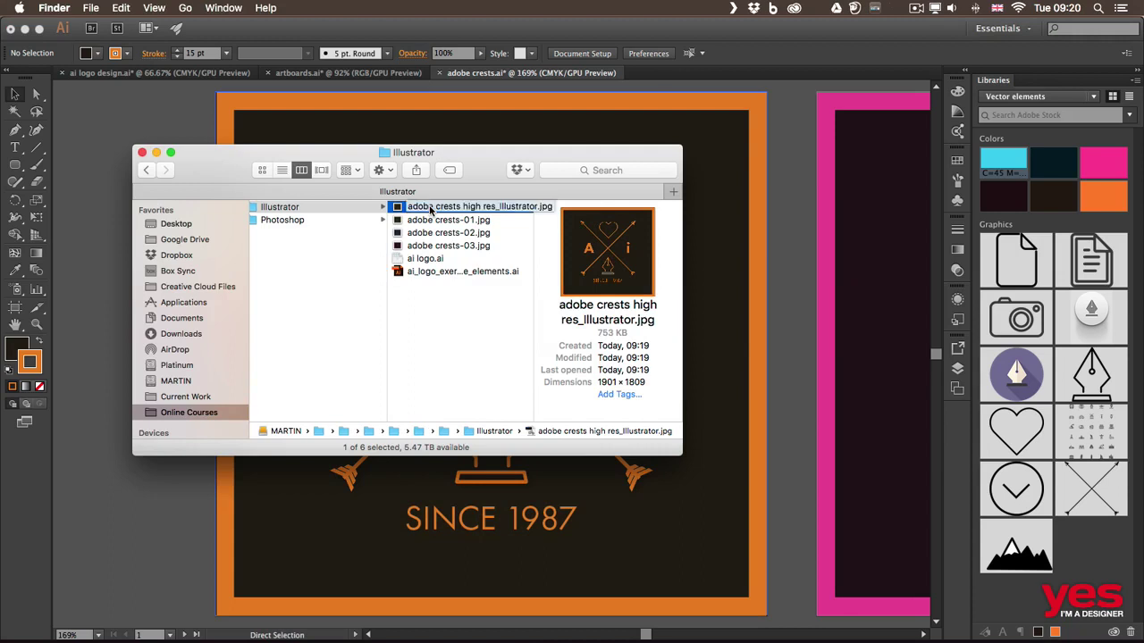
key("Return")
key("Down")
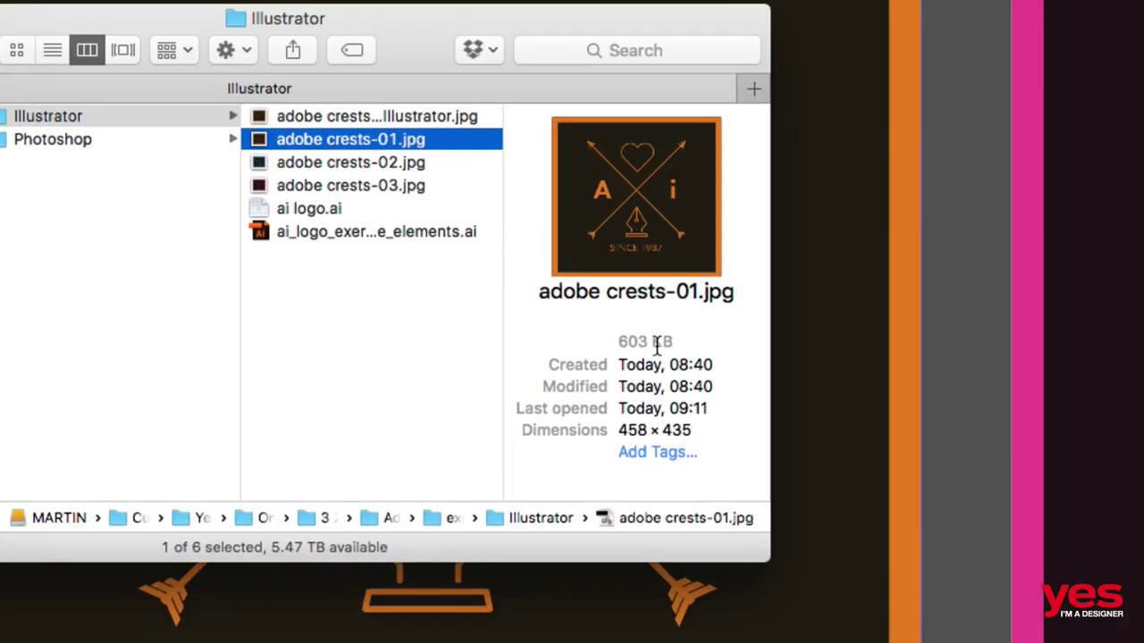
key("Up")
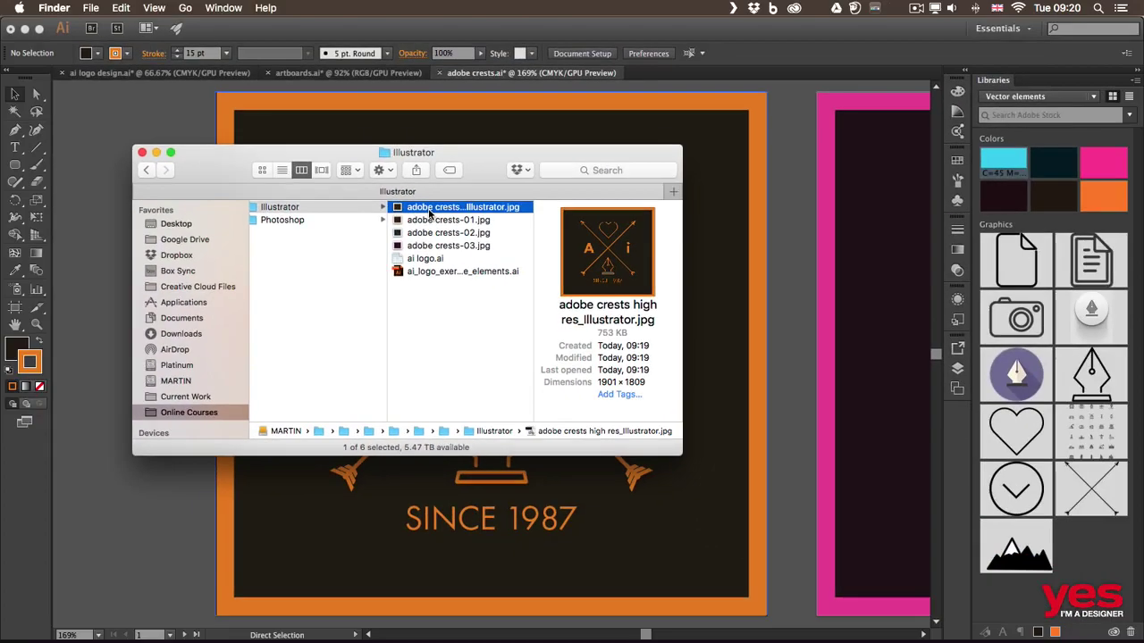
Step: Open "adobe crests high res_Illustrator.jpg" in Photoshop and check its dimensions and resolution while viewing it at 100%
double_click(429, 211)
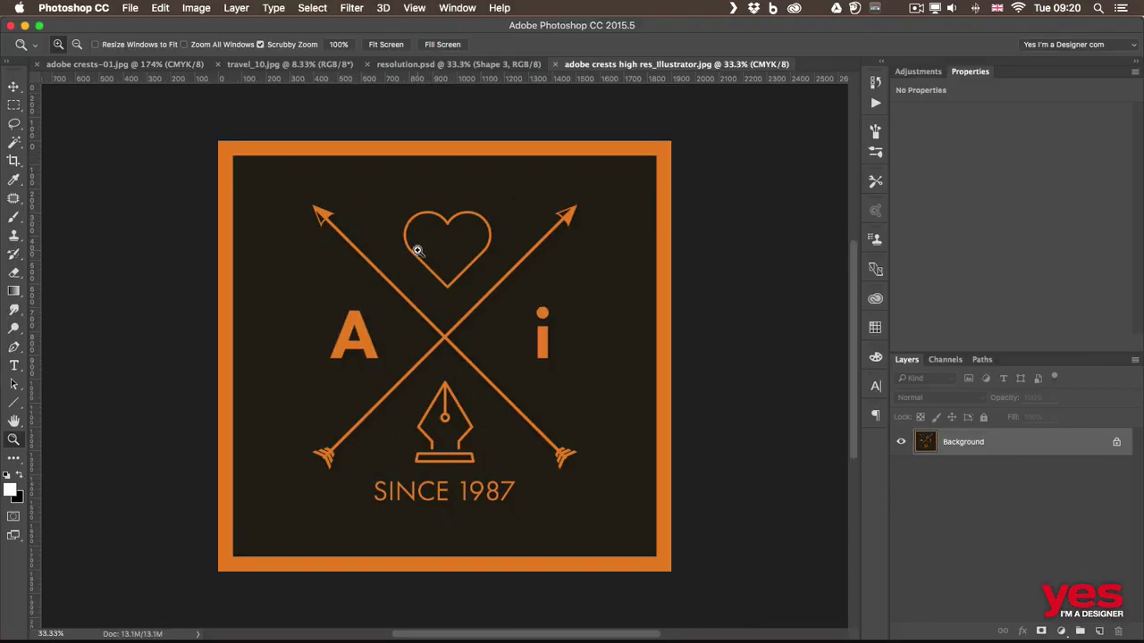
key("v")
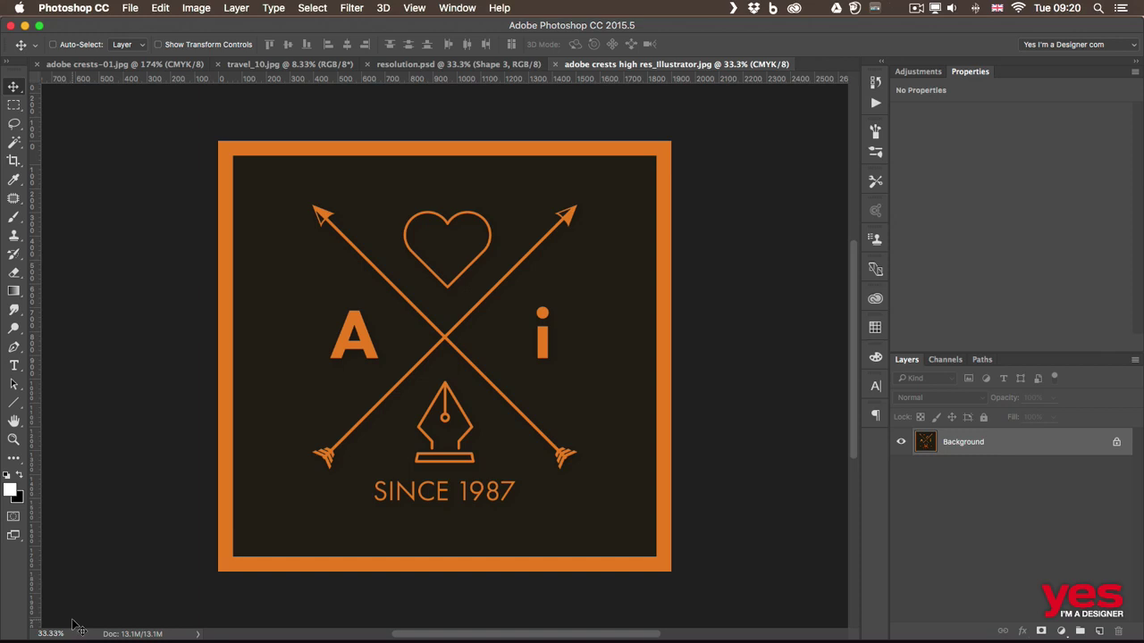
key("super")
key("super+1")
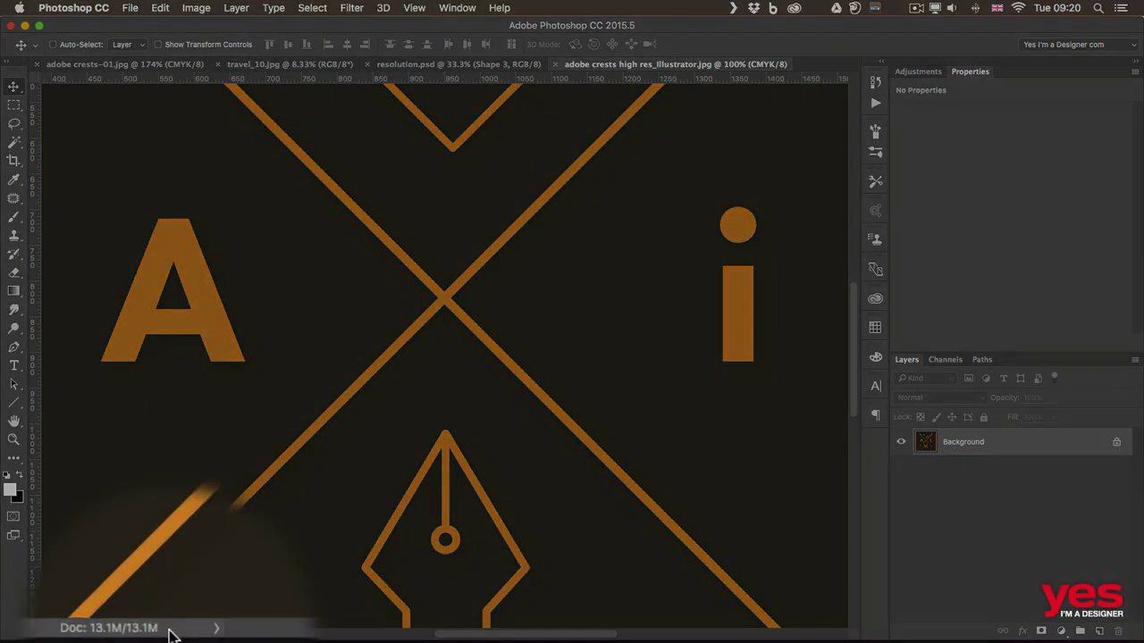
left_click(170, 633)
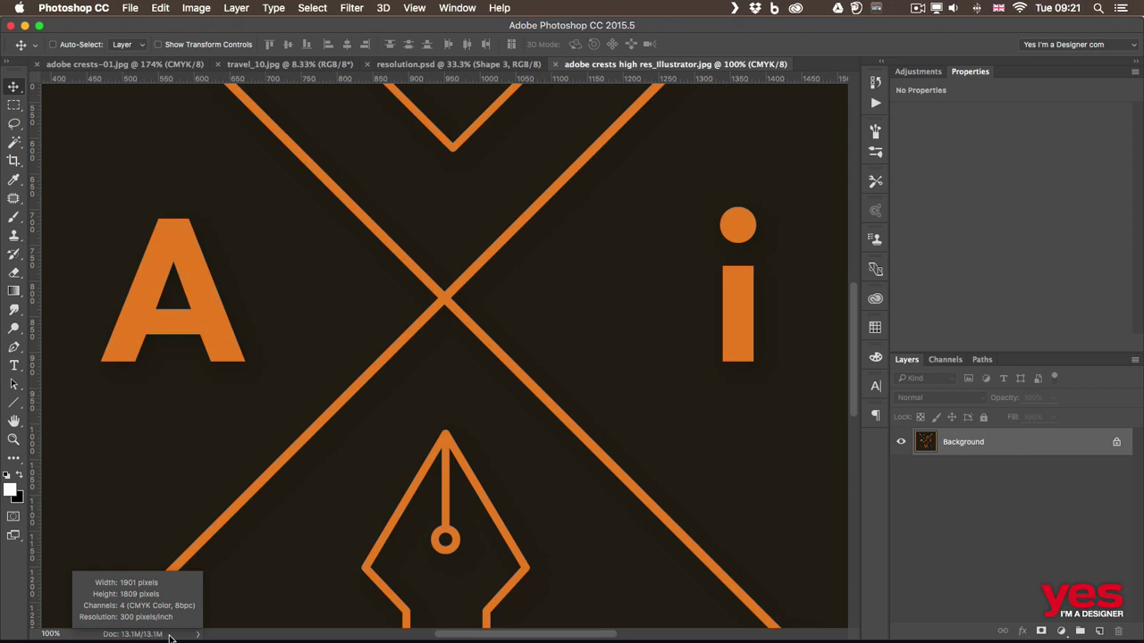
Step: Examine the low-resolution "adobe crests-01.jpg" at 400% magnification, around the letters and the crossed arrows
left_click(130, 64)
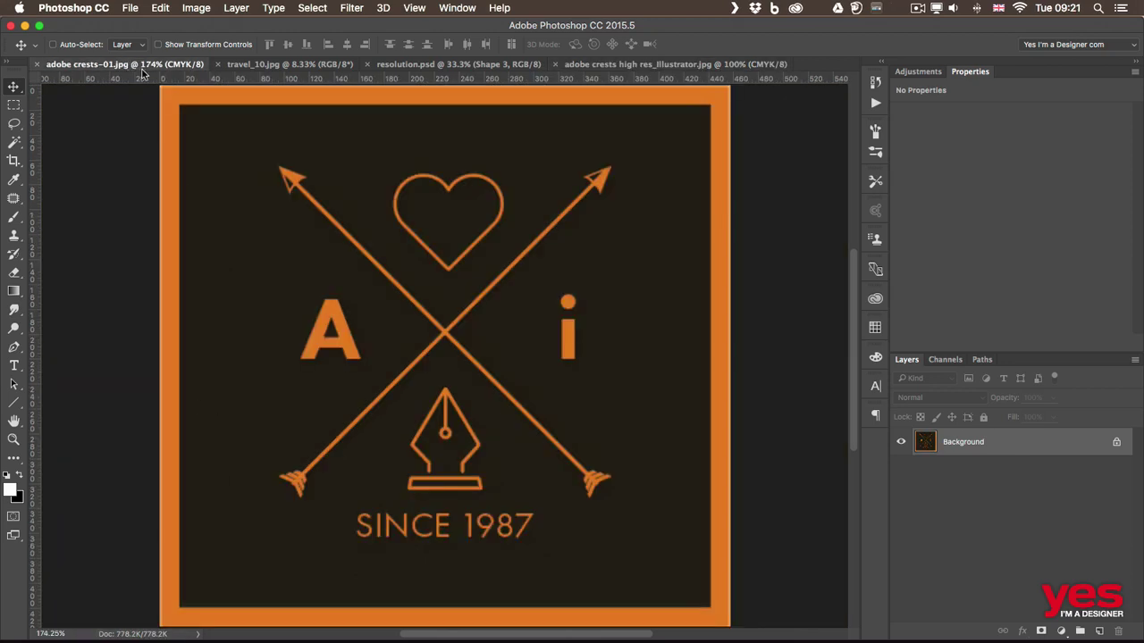
key("super+plus")
key("super+plus")
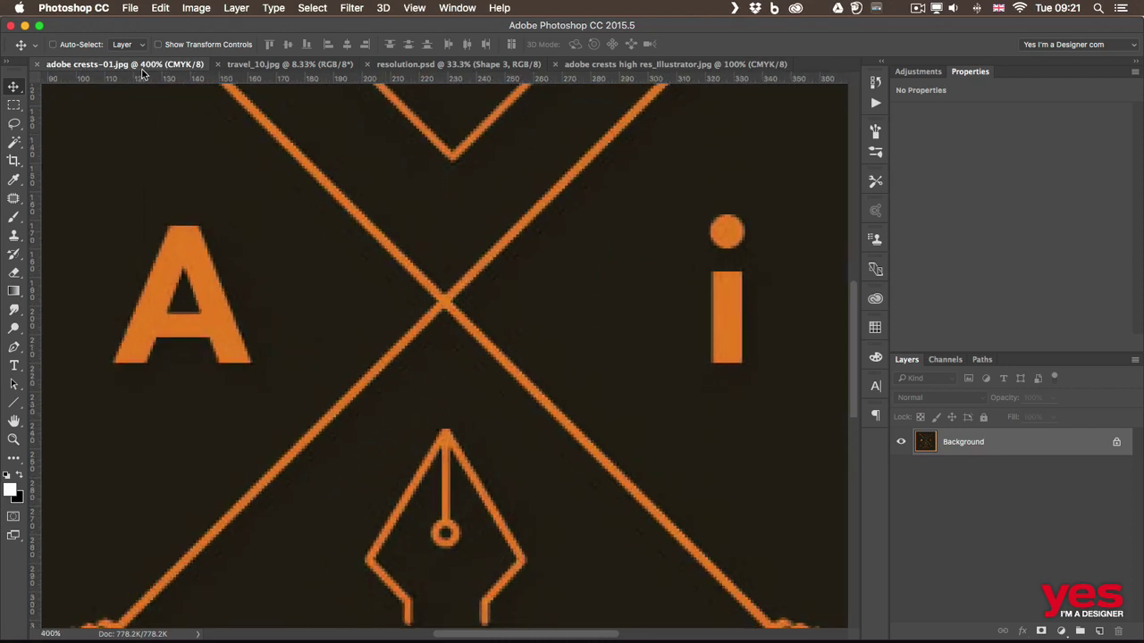
Step: Place the high-resolution crest document directly after "adobe crests-01.jpg" and switch between the two to compare their sharpness
left_click_drag(606, 69, 254, 67)
left_click(254, 67)
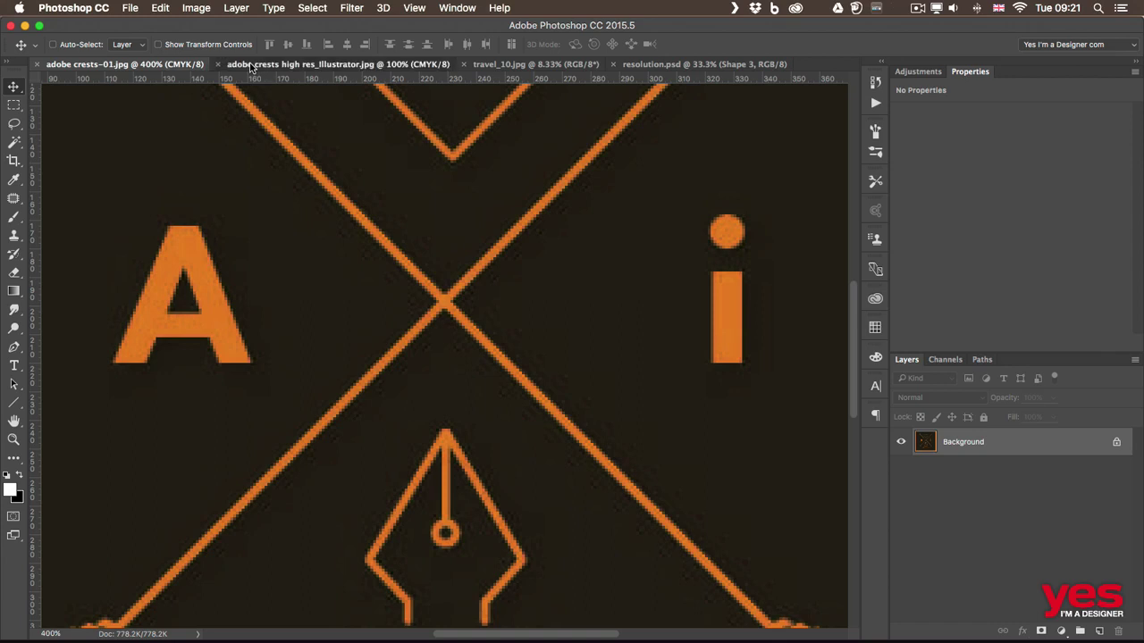
left_click(143, 67)
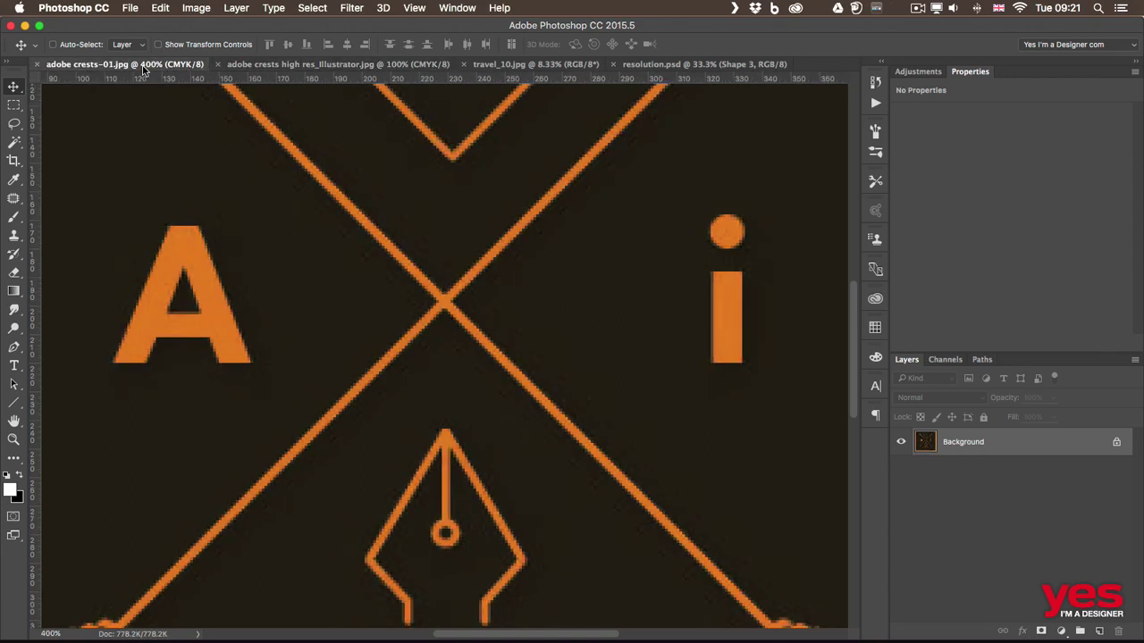
left_click(290, 67)
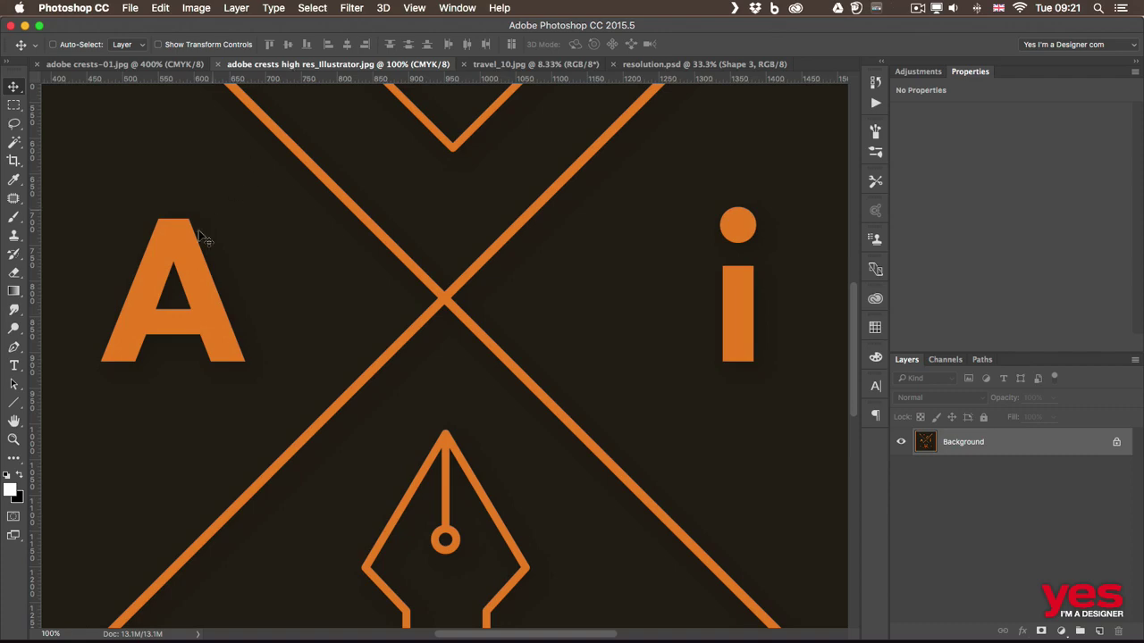
Step: Inspect the edges of the letter A in the high-resolution crest at about 611% magnification
key("z")
left_click_drag(173, 254, 269, 253)
key("v")
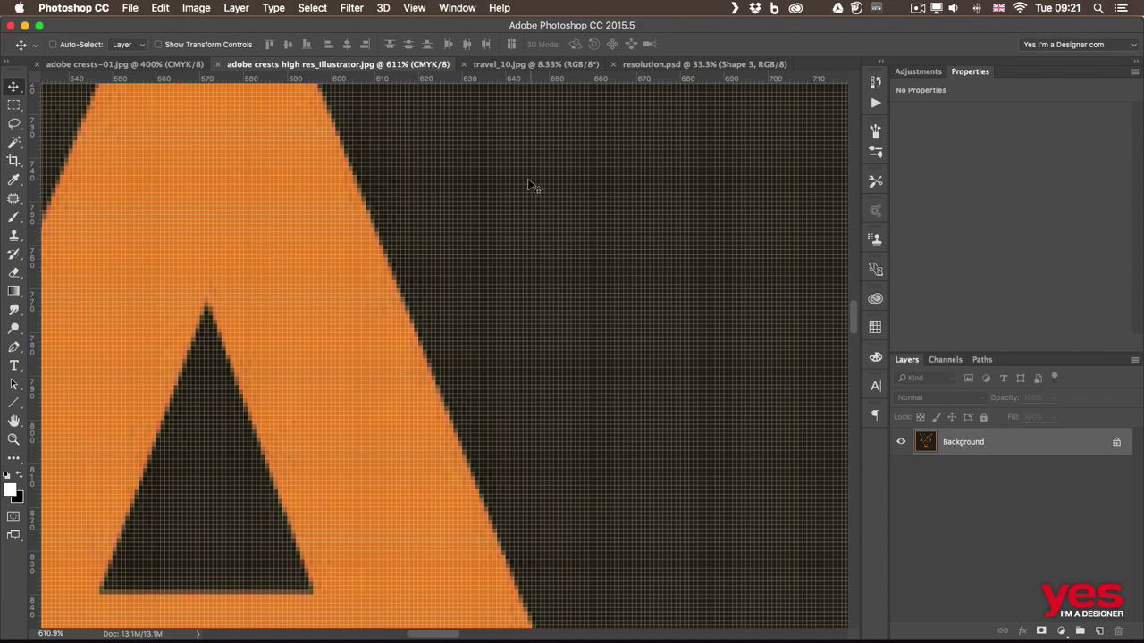
Step: Check the document information of travel_10.jpg and inspect the lakeshore with the hut at about 48% magnification
left_click(518, 64)
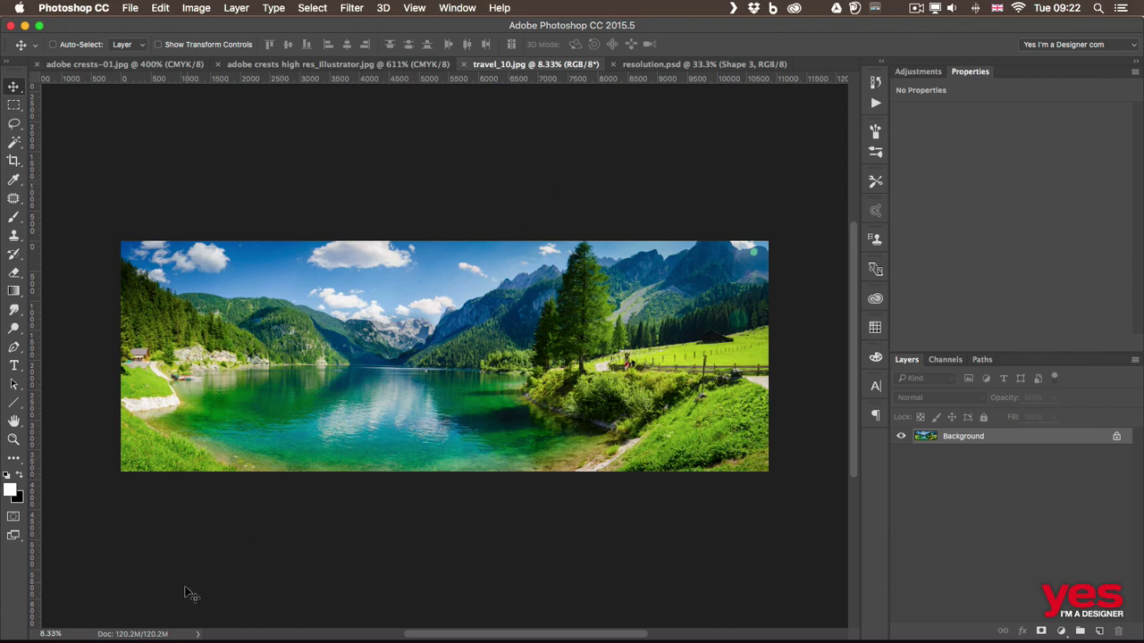
left_click(141, 636)
key("z")
left_click_drag(134, 351, 229, 375)
key("v")
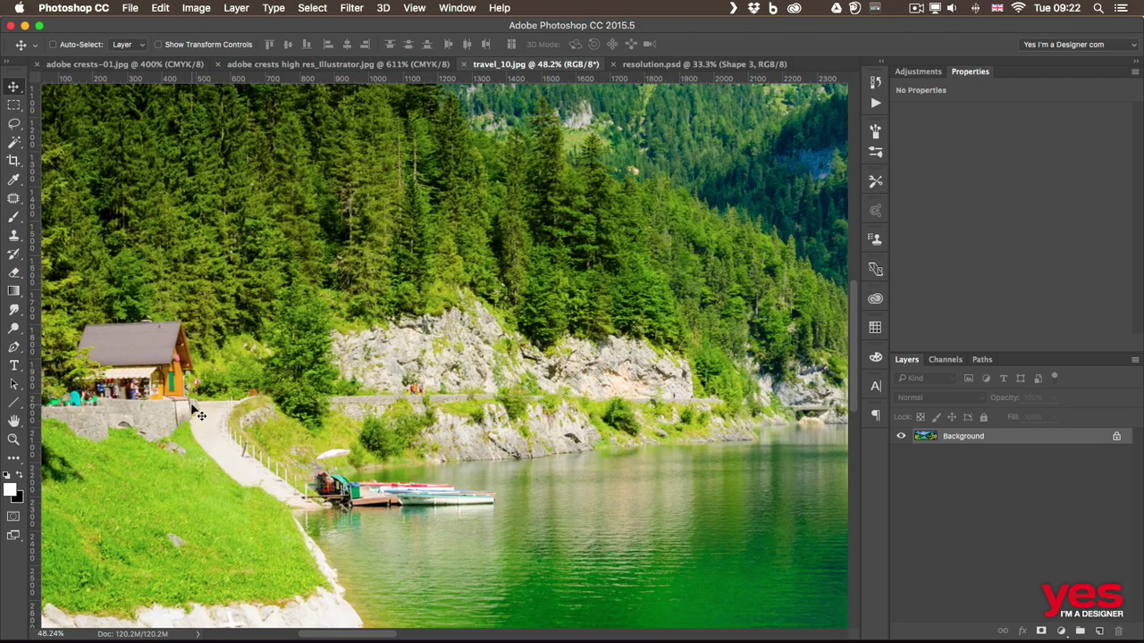
Step: Examine the people under the hut's awning in travel_10.jpg closely enough to see individual pixels, at about 732%
key("z")
left_click_drag(141, 417, 192, 417)
key("v")
left_click_drag(199, 347, 379, 376)
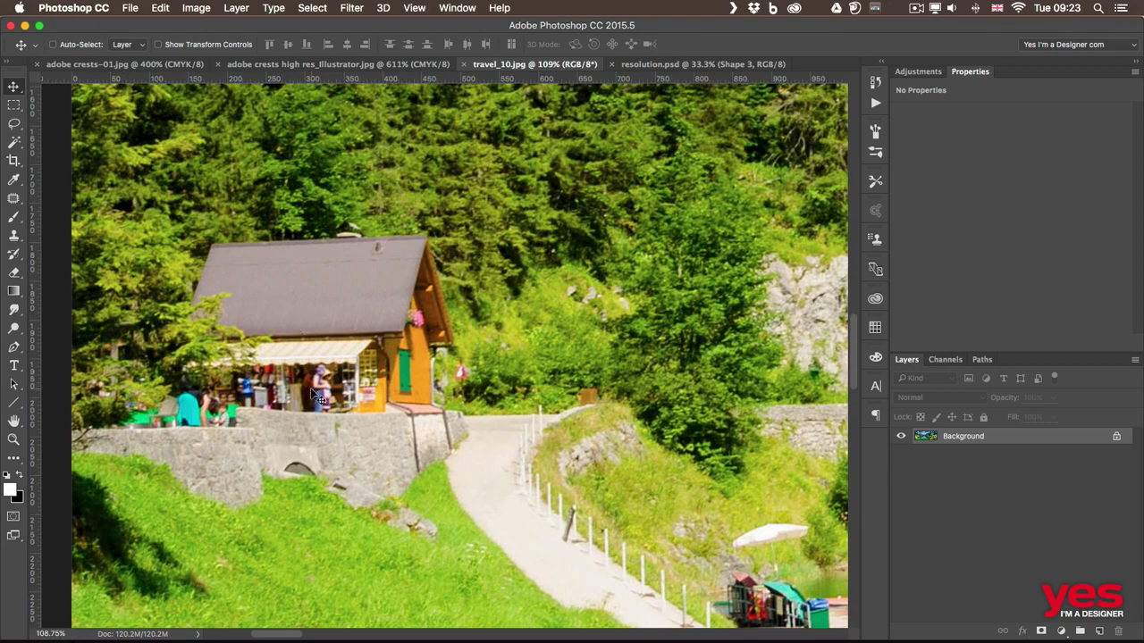
key("z")
left_click_drag(310, 388, 436, 358)
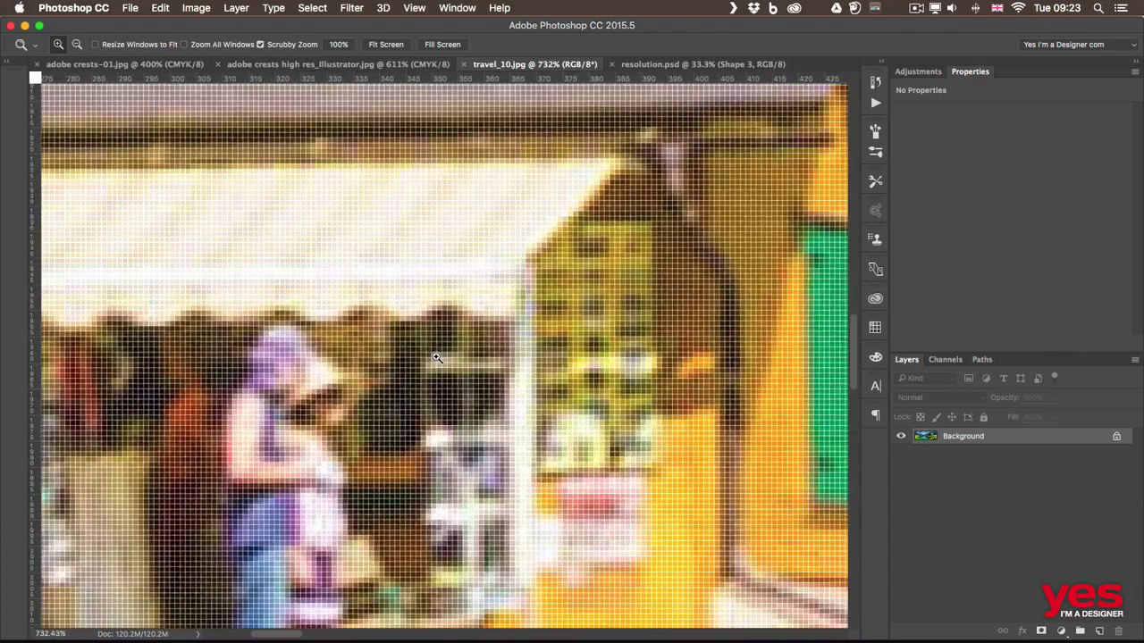
Step: View travel_10.jpg at 100% and look along the shore from the hut to the moored boats
key("z")
left_click_drag(518, 363, 435, 372)
key("super+1")
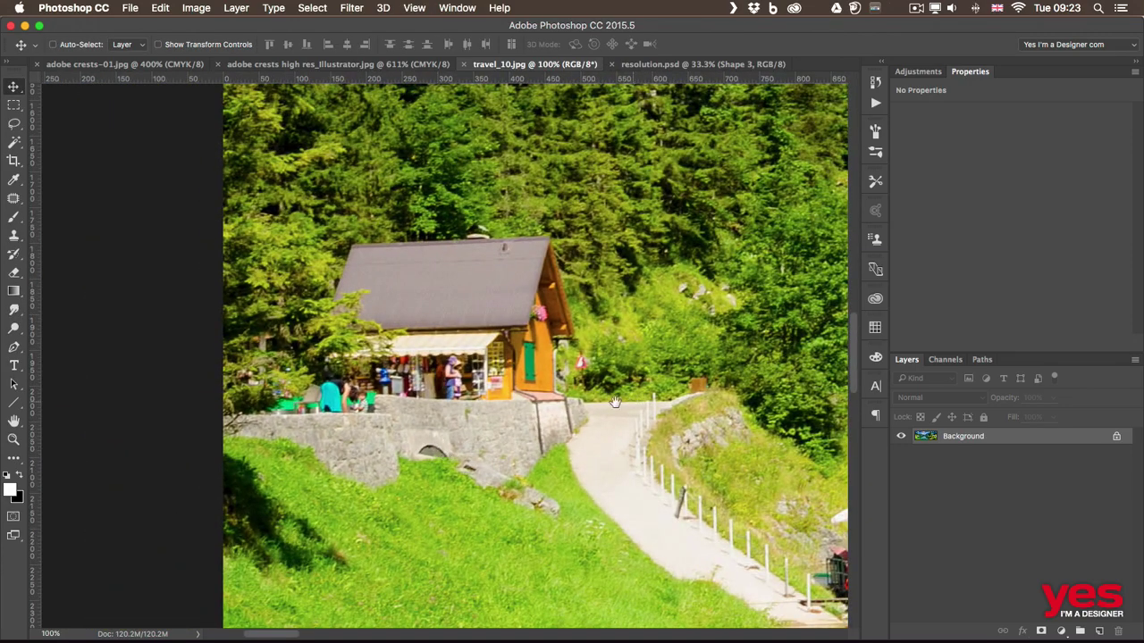
scroll(447, 447, "right", 5)
scroll(459, 402, "right", 5)
scroll(459, 401, "down", 1)
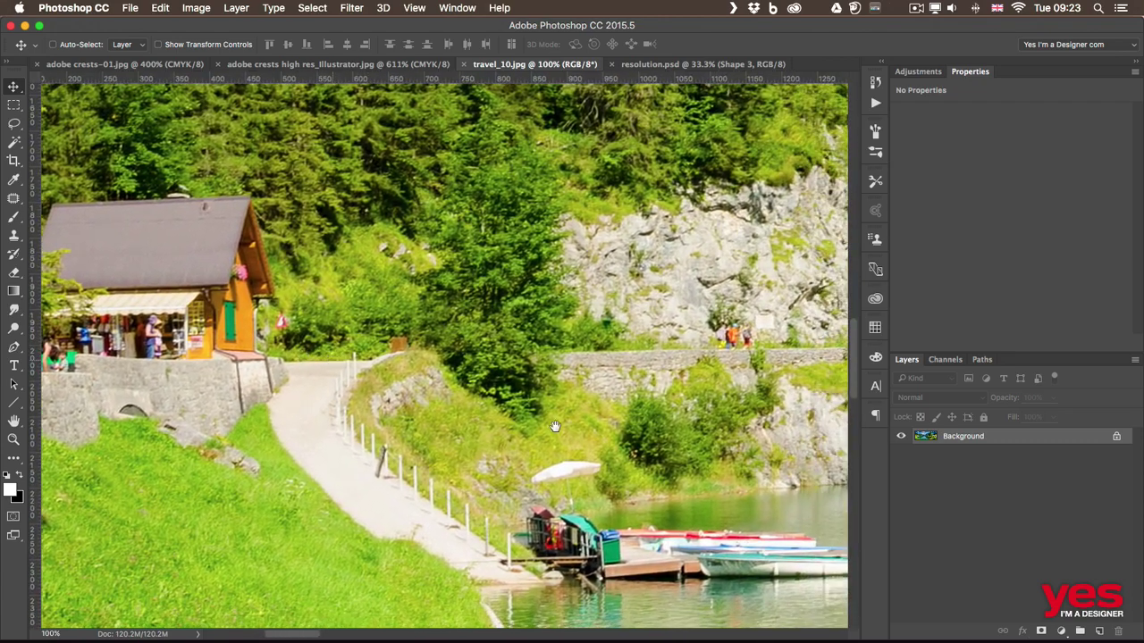
left_click_drag(555, 427, 460, 413)
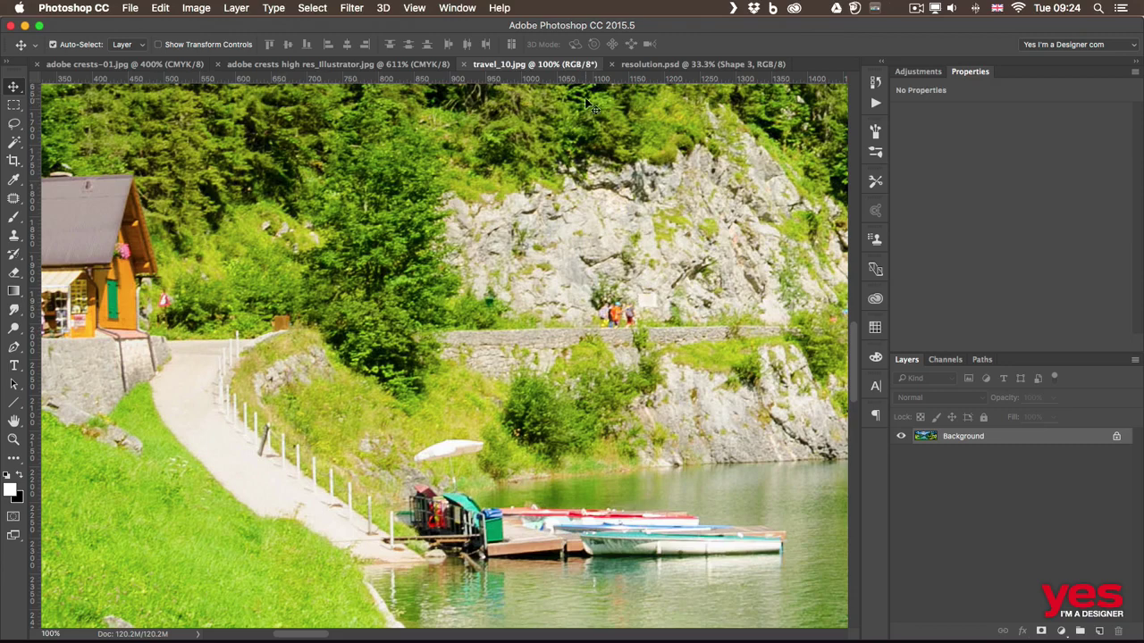
Step: Switch back to Illustrator and bring up the globe travel artwork in artboards.ai
key("super+Tab")
key("super+Tab")
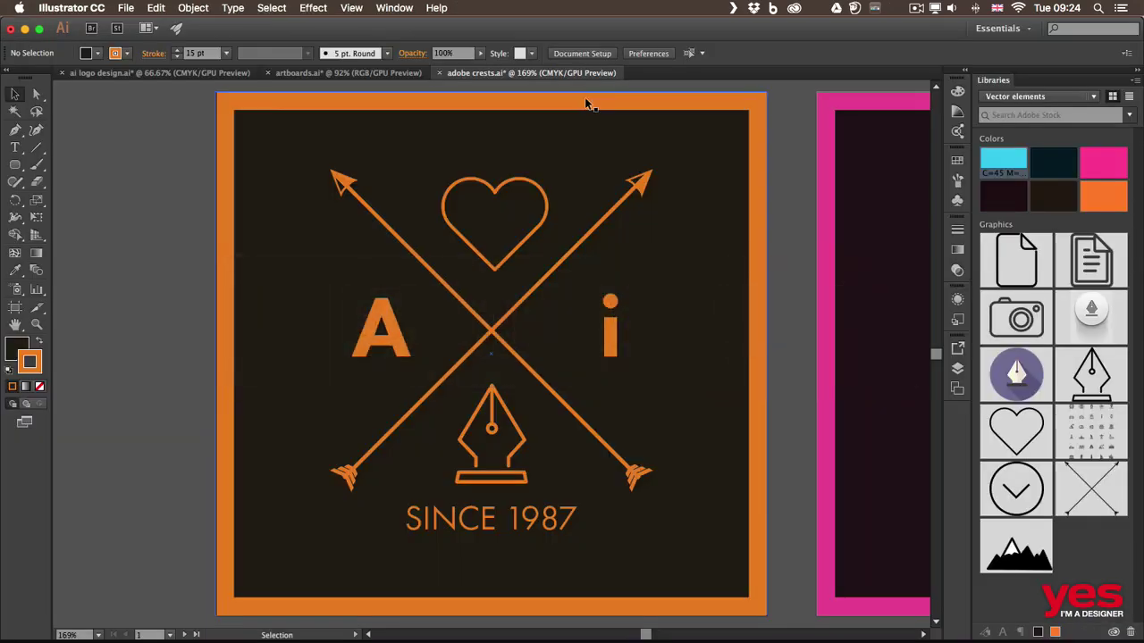
left_click(318, 75)
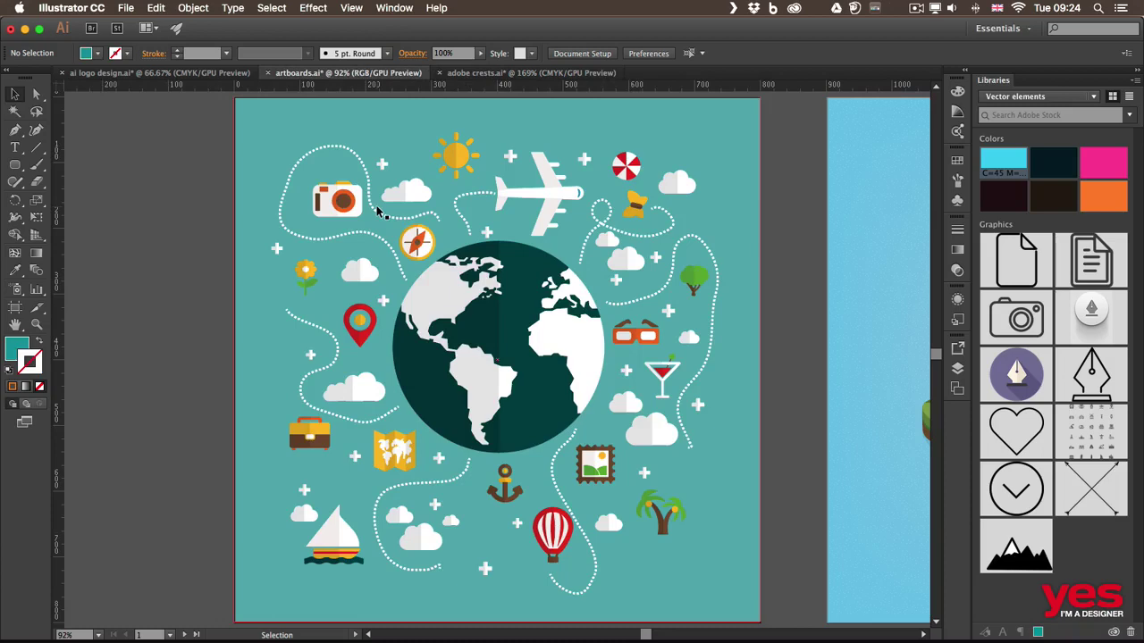
key("super+Tab")
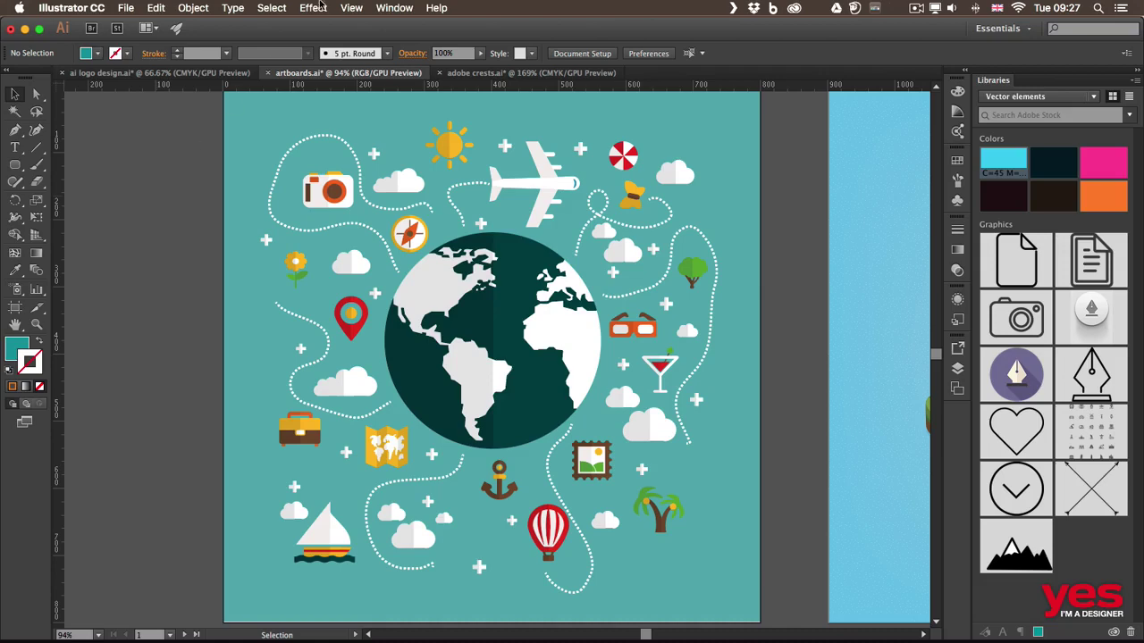
Step: Turn on Pixel Preview for artboards.ai and examine the globe at 600% magnification
left_click(352, 8)
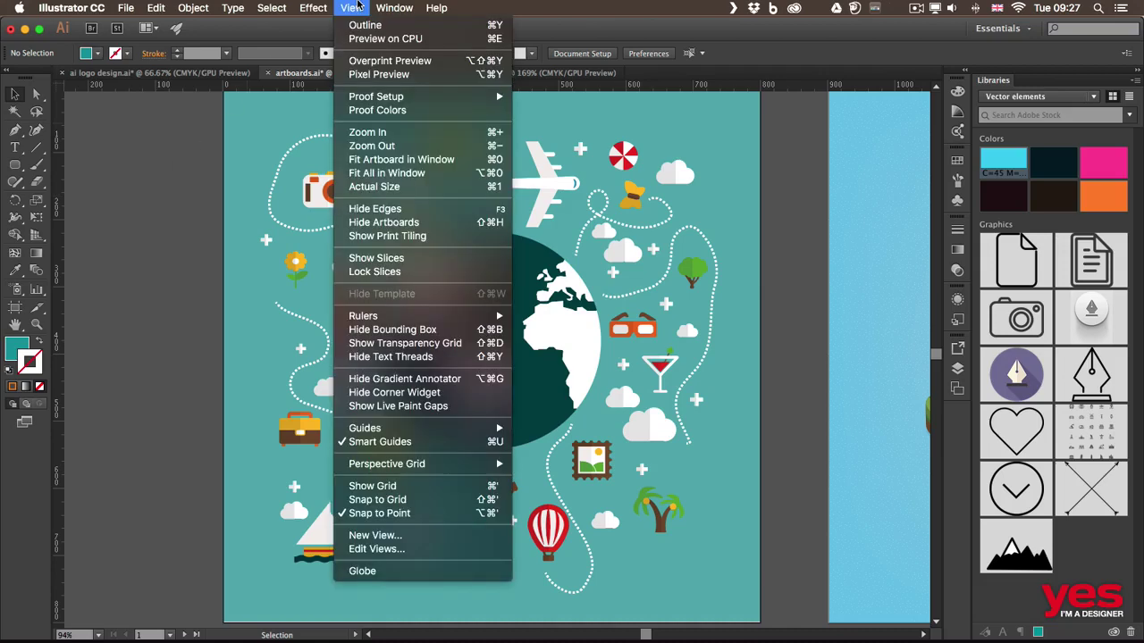
left_click(370, 75)
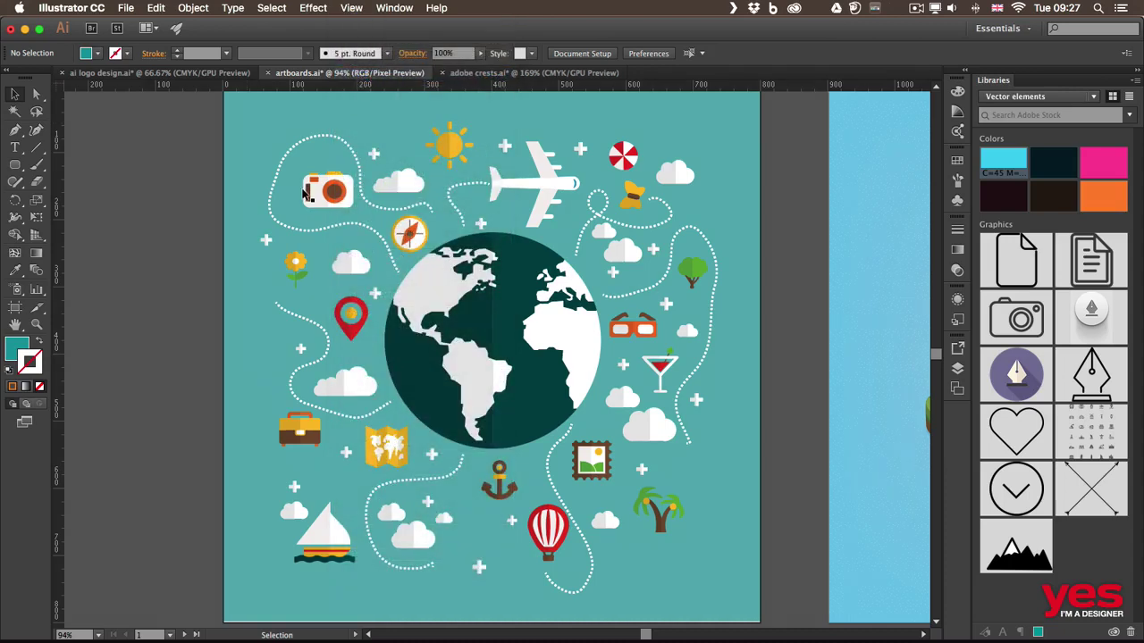
key("super+equal")
key("super+equal")
key("super+equal")
key("super+equal")
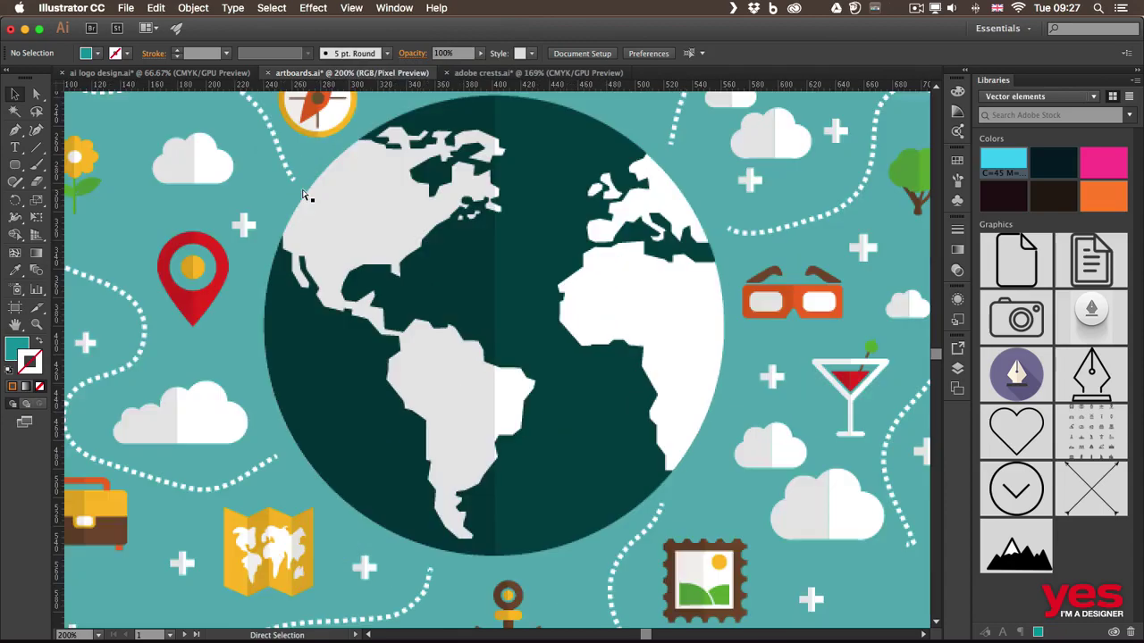
key("super+equal")
key("super+equal")
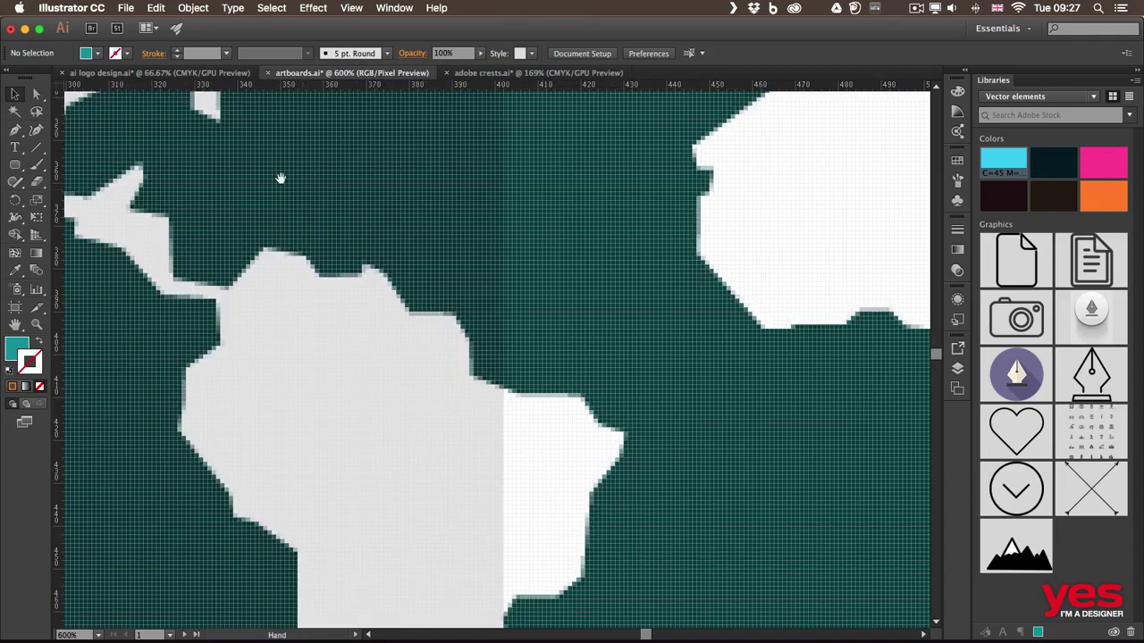
Step: Inspect the pixelated edges of North America on the globe, and turn Pixel Preview off again
left_click_drag(281, 179, 462, 386)
scroll(461, 386, "up", 6)
scroll(461, 385, "left", 6)
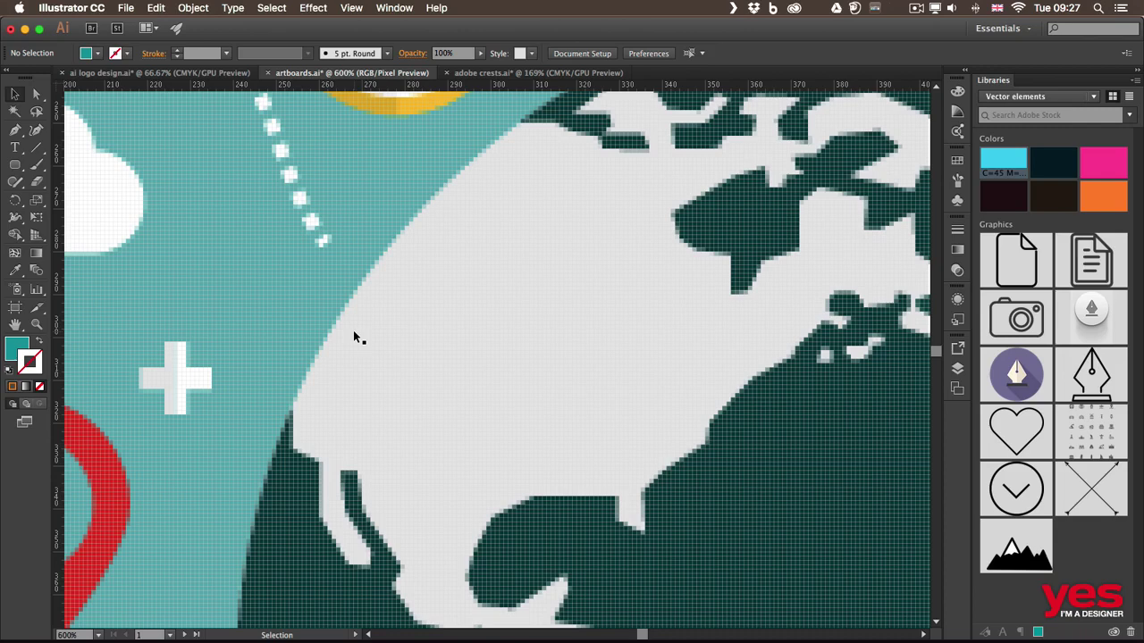
left_click(351, 7)
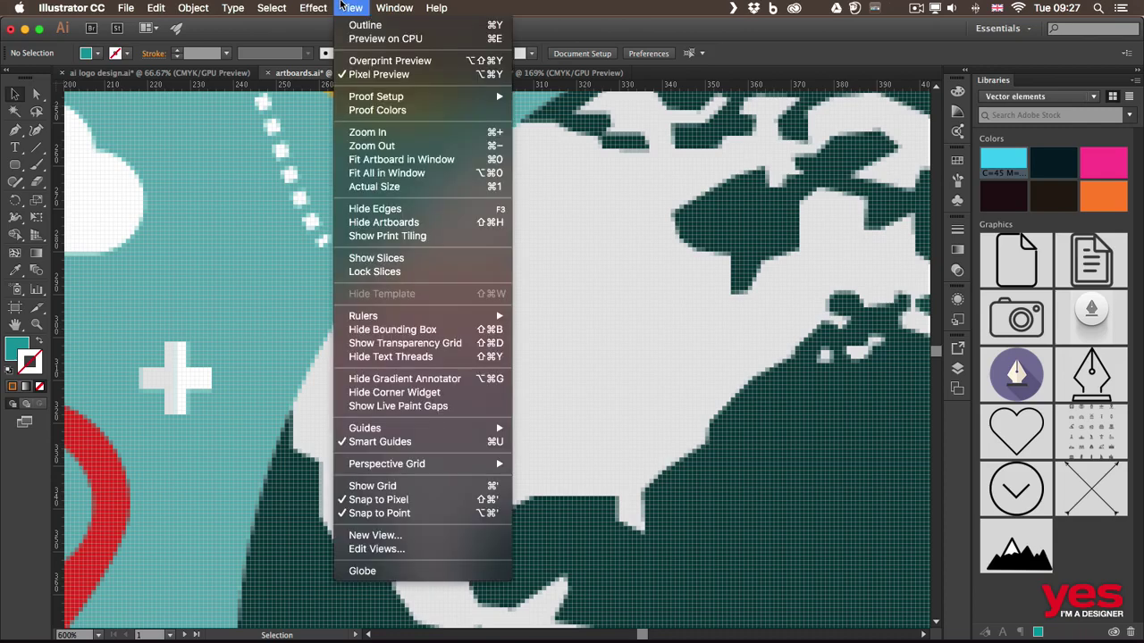
left_click(375, 75)
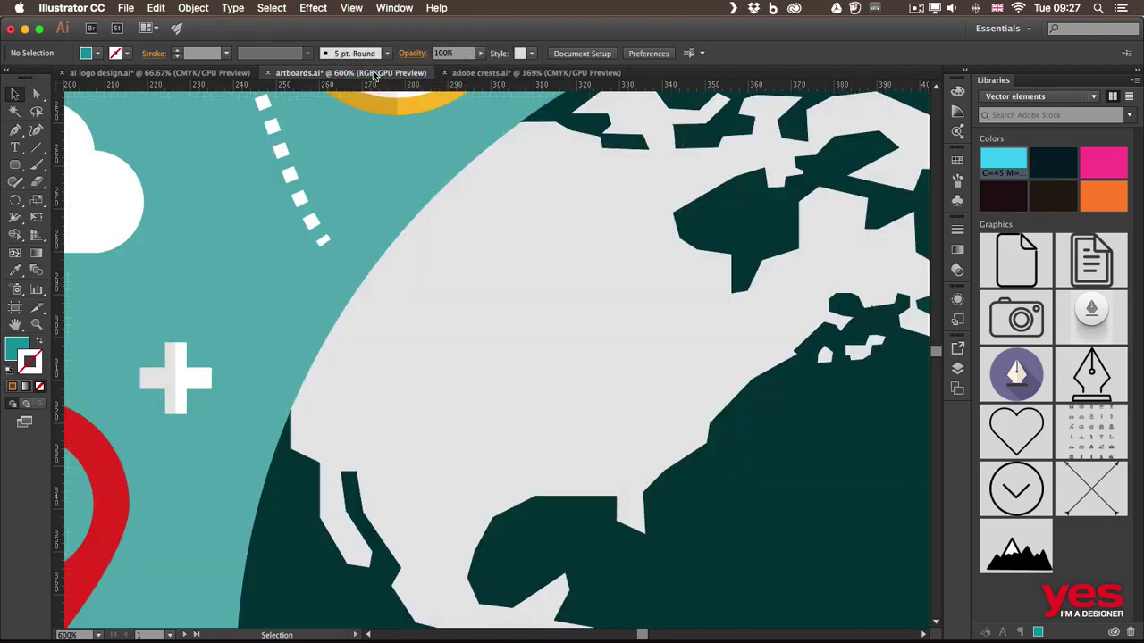